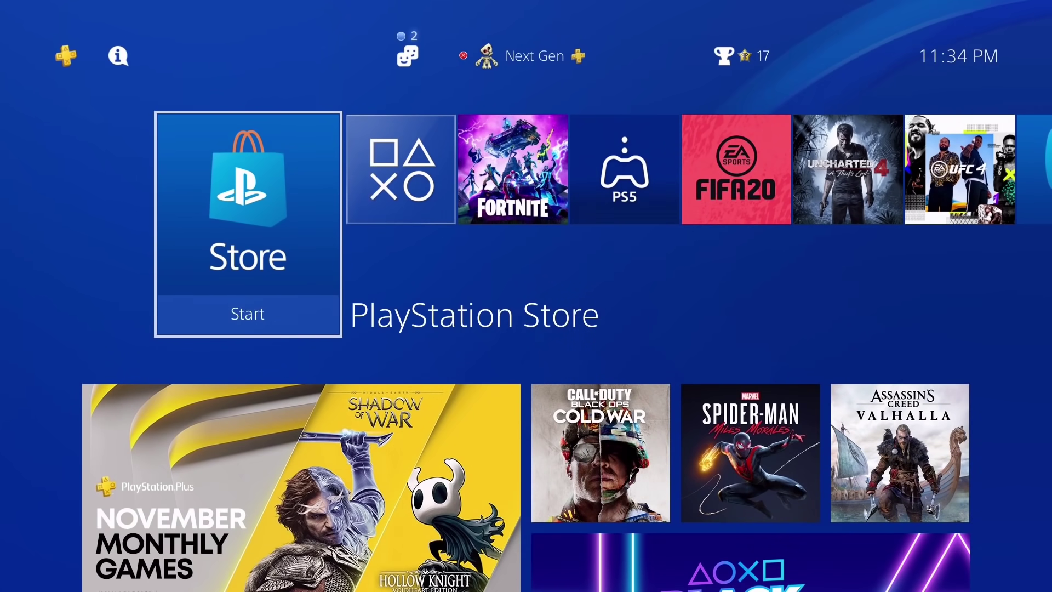
Step: Browse the home row of games and apps, ending back on the PlayStation Store tile
key("Right")
key("Left")
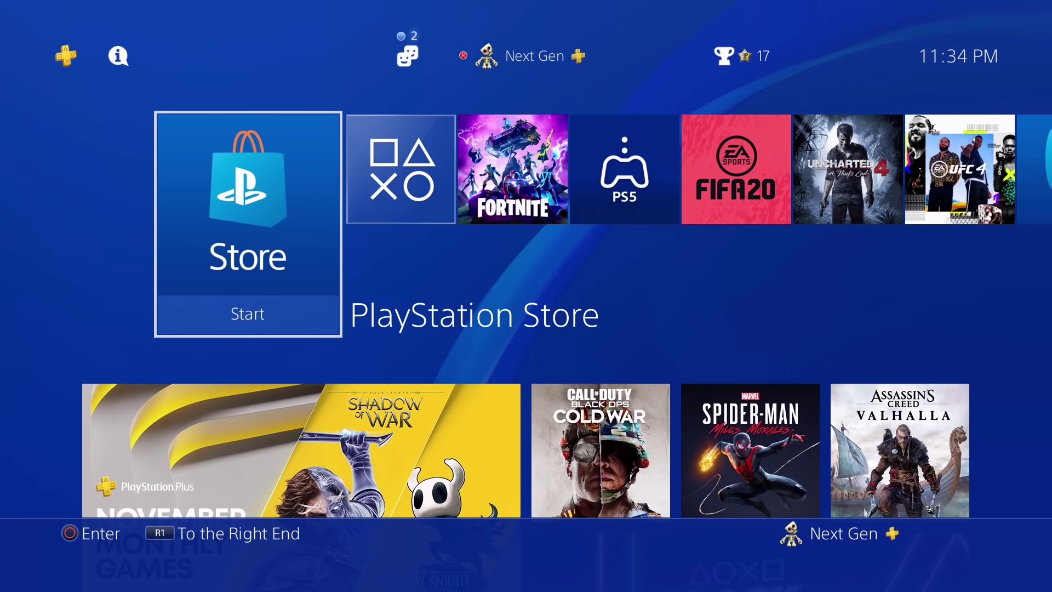
key("Right")
key("R1")
key("Left")
key("Left")
key("Left")
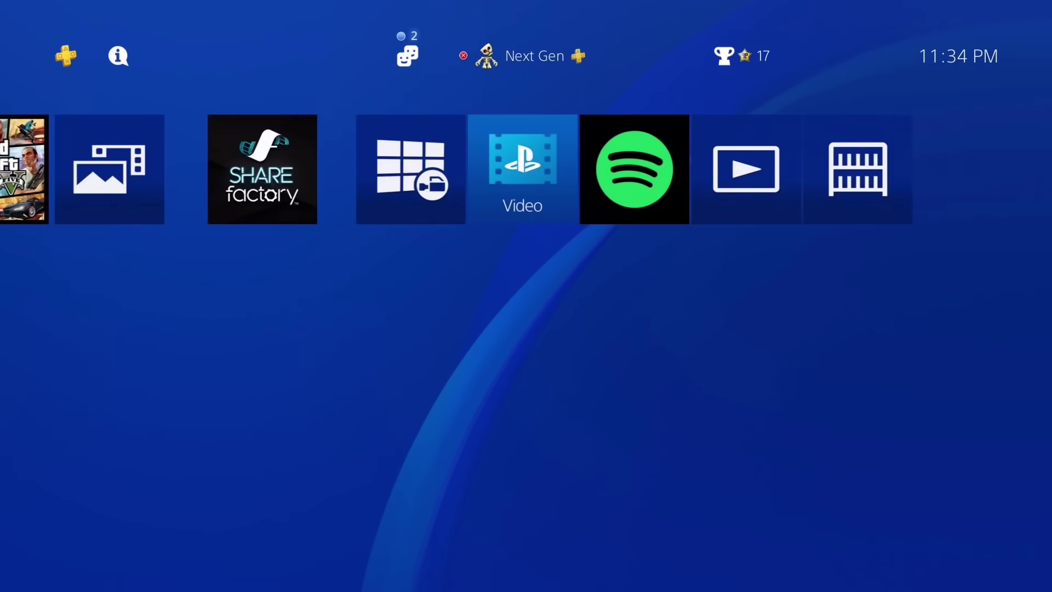
key("Left")
key("Left")
key("Left")
key("Left")
key("Left")
key("Left")
key("Left")
key("Left")
key("Left")
key("Left")
key("Right")
key("Left")
key("Left")
key("Right")
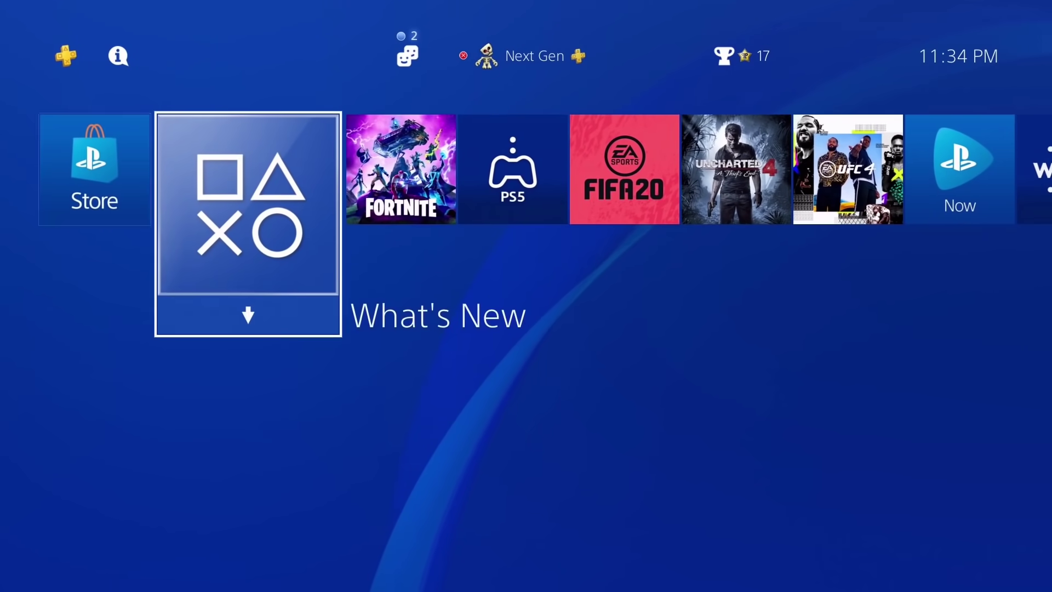
key("Right")
key("Left")
key("Left")
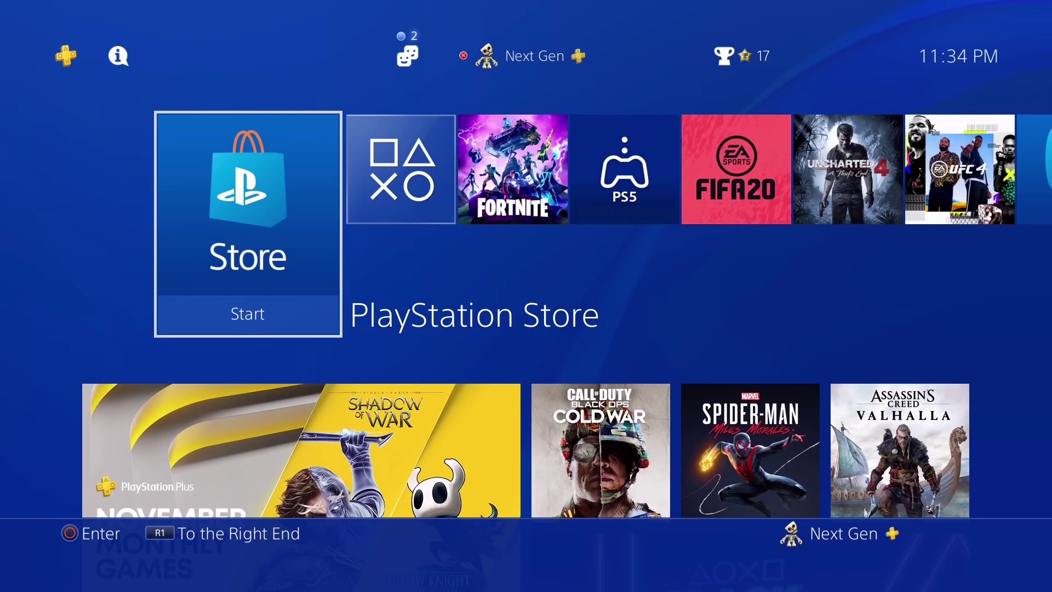
key("Right")
key("Right")
key("Right")
key("Right")
key("Right")
key("Right")
key("Right")
key("Right")
key("Right")
key("Right")
key("Right")
key("Right")
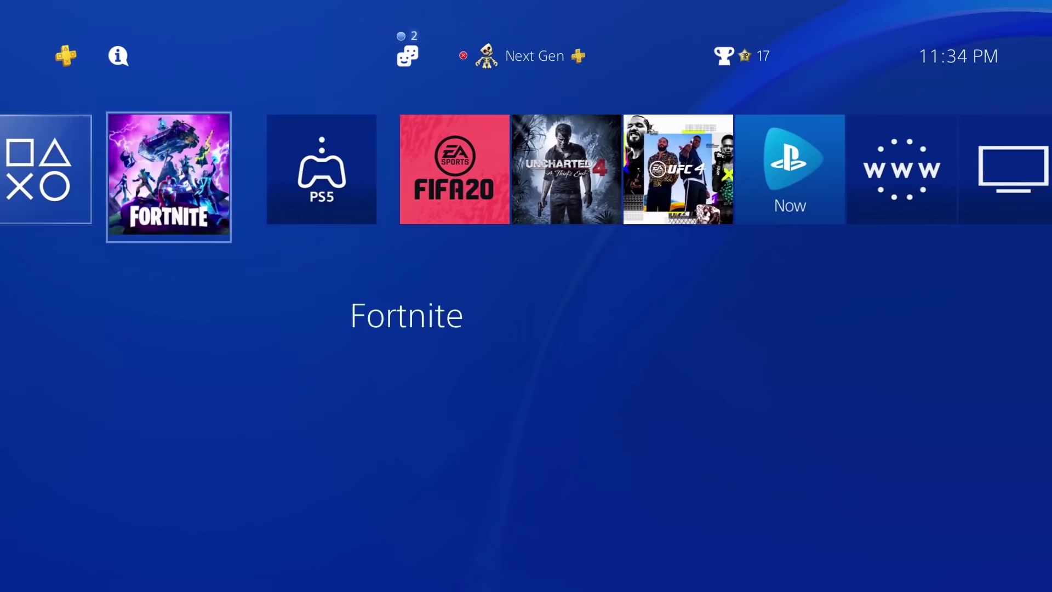
key("Left")
key("Left")
key("Left")
key("Left")
key("Left")
key("Left")
key("Left")
key("Left")
key("Left")
key("Left")
key("Left")
key("Left")
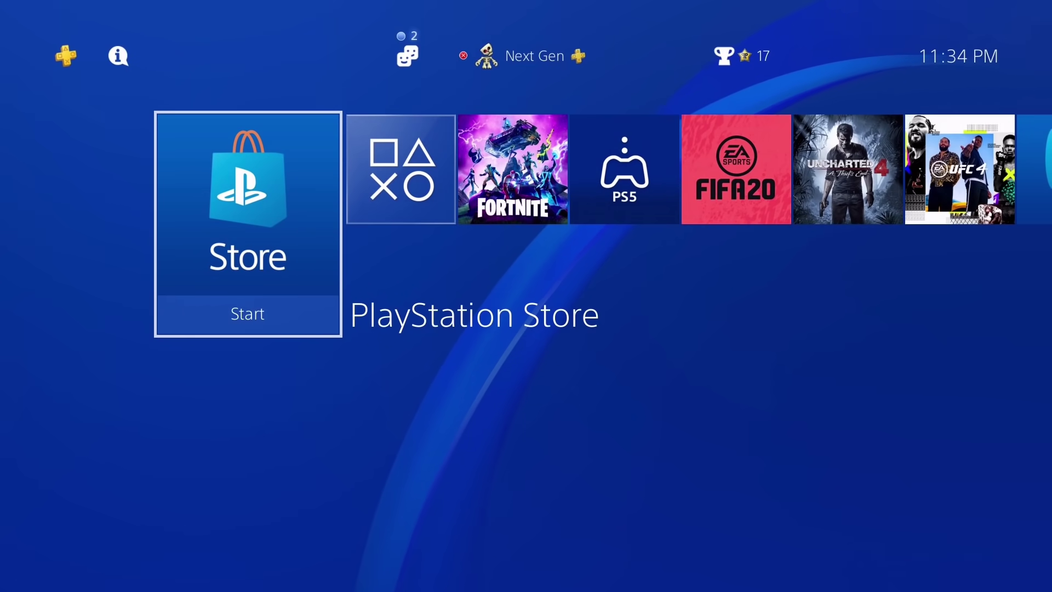
Step: Look through the featured Store offers, including Black Friday and NBA 2K21, then return to the game row
key("Down")
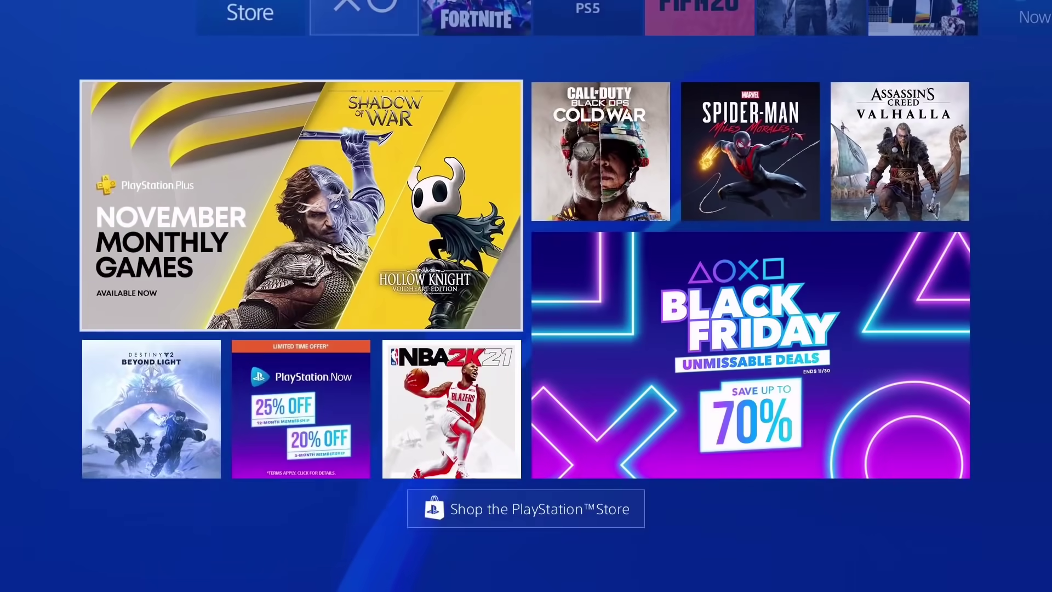
key("Right")
key("Left")
key("Down")
key("Right")
key("Right")
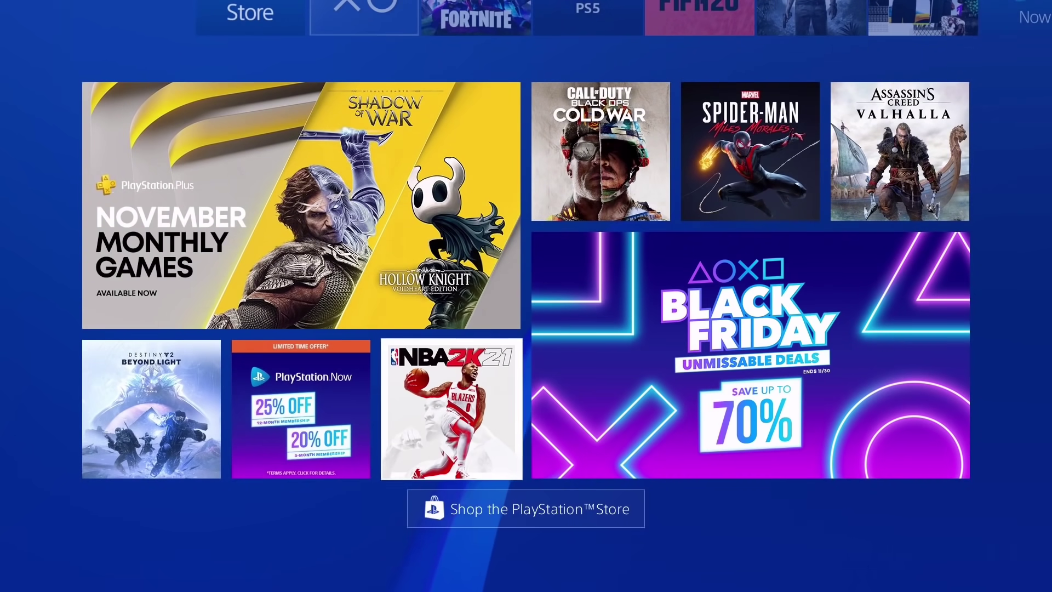
key("Right")
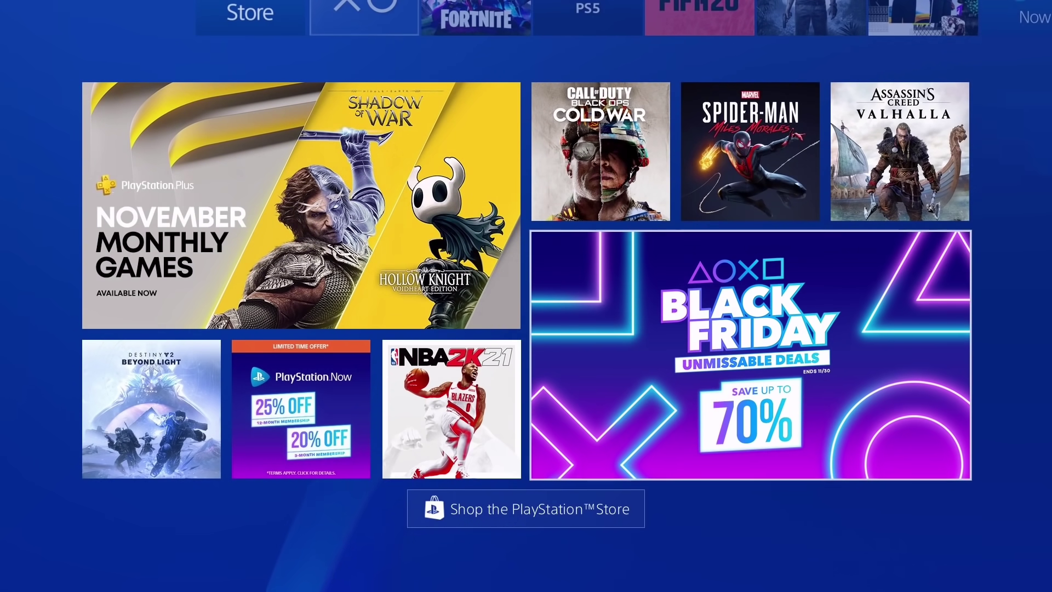
key("Left")
key("Up")
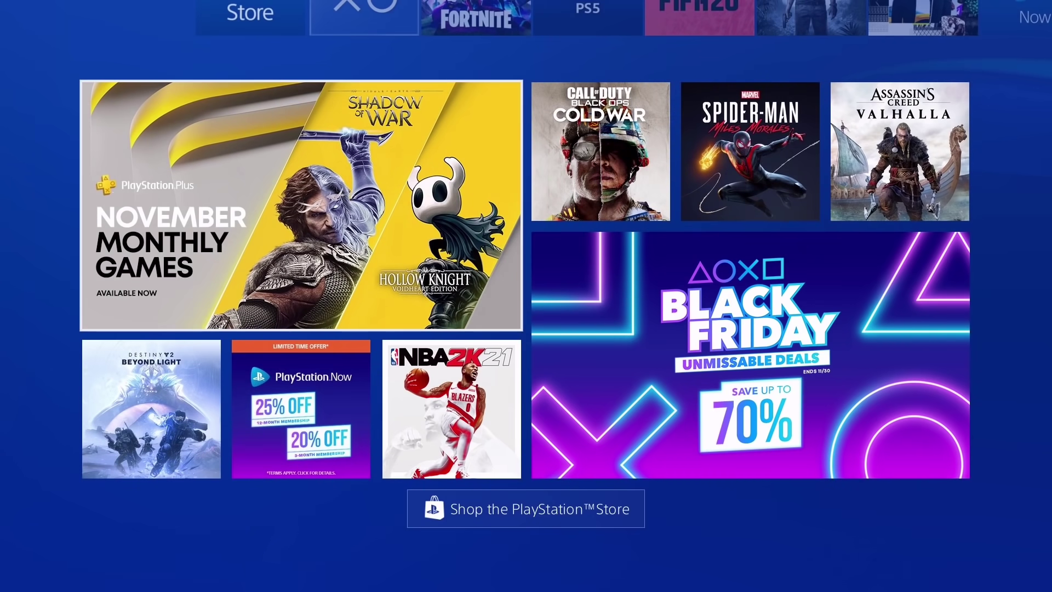
key("Up")
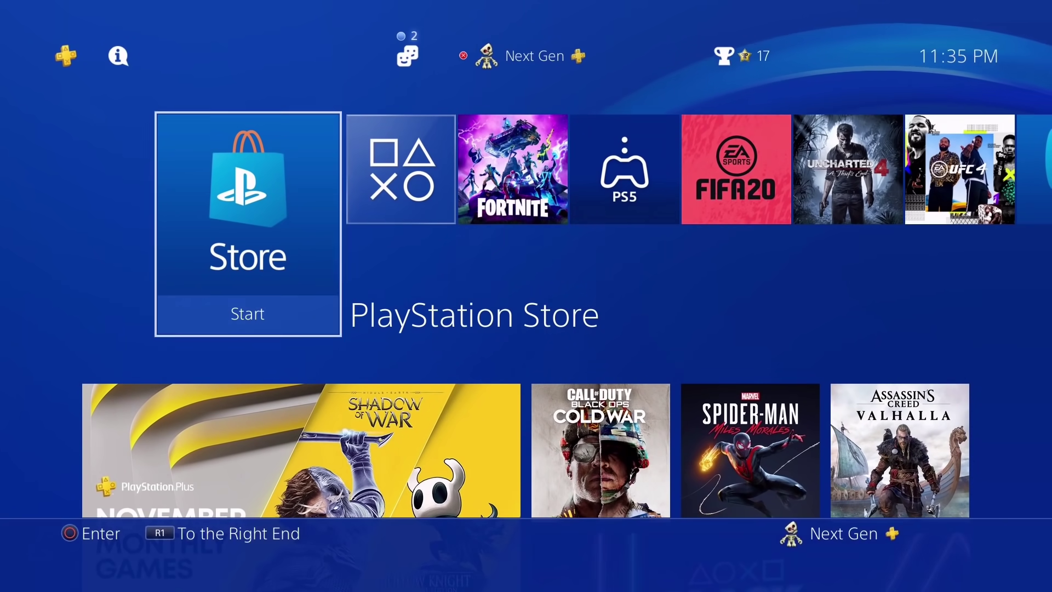
Step: Open Settings > Network and start Set Up Internet Connection
key("Up")
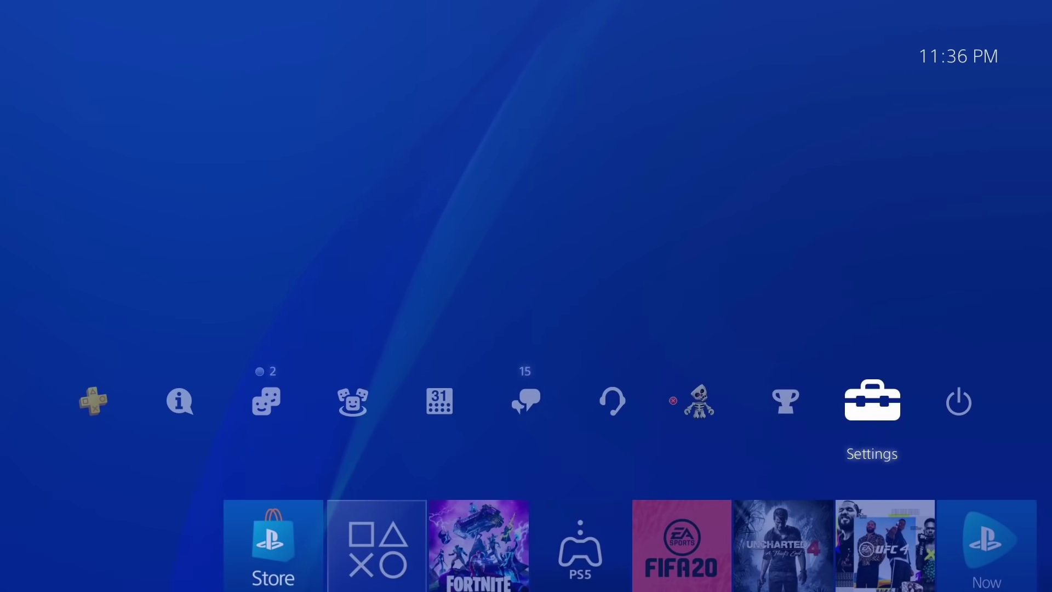
key("Left")
key("Right")
key("Return")
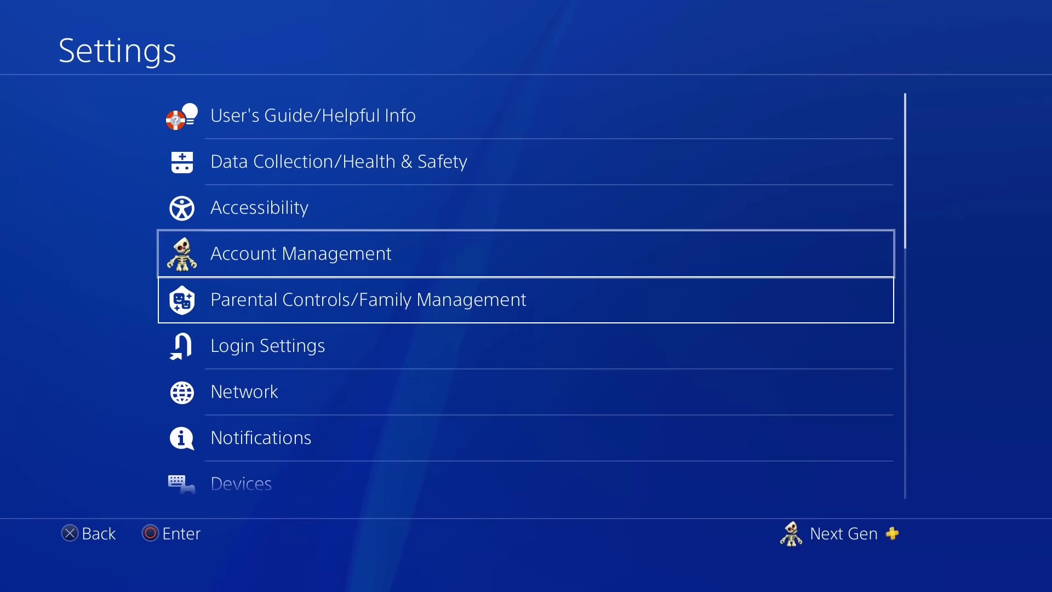
key("Down")
key("Down")
key("Return")
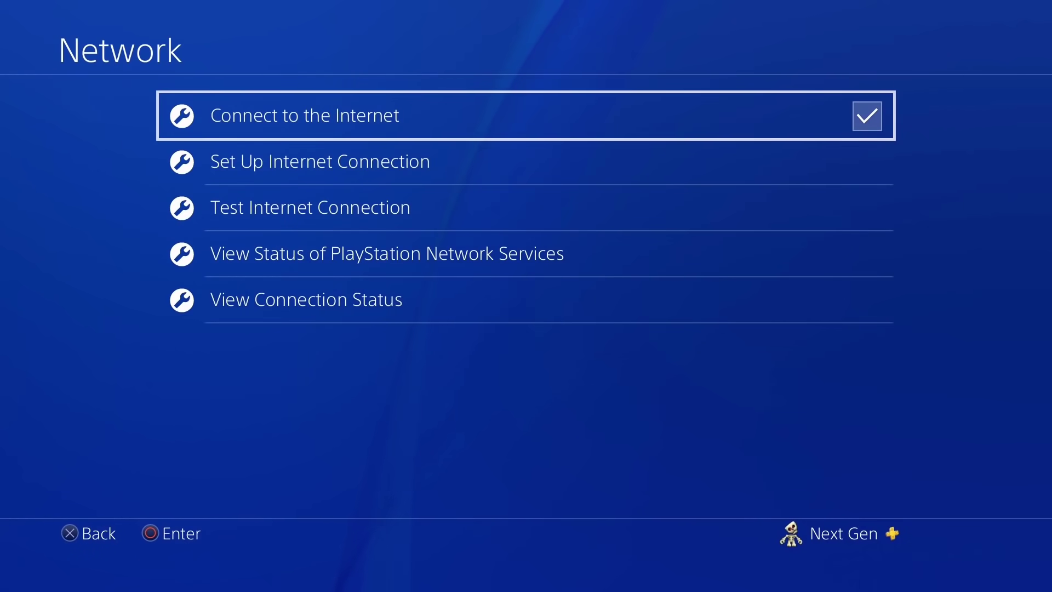
key("Down")
key("Return")
Step: Connect over Wi-Fi to TP with automatic IP, DNS and MTU, then close the test results
key("Return")
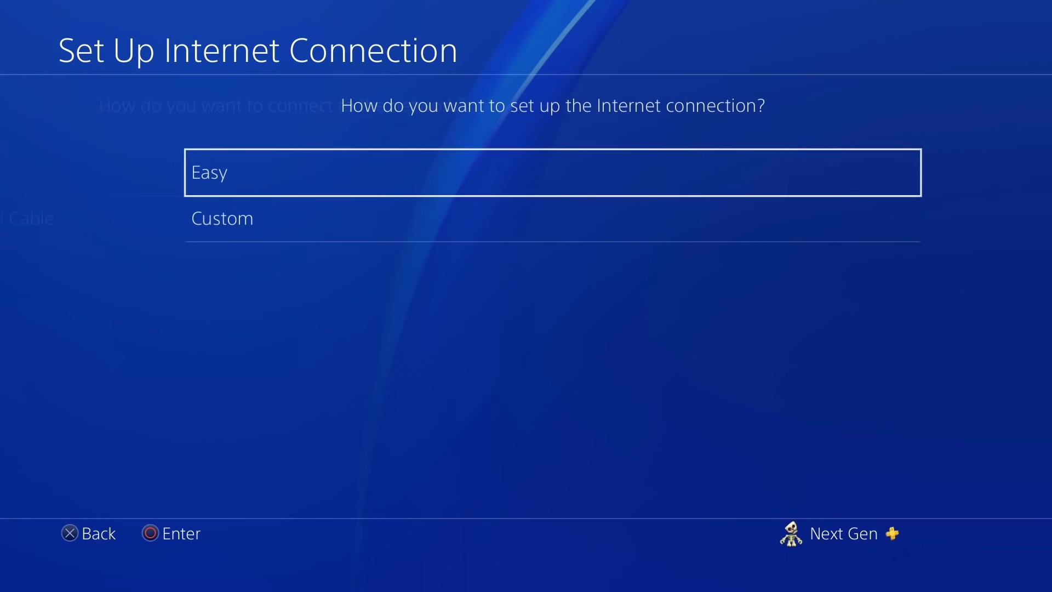
key("Return")
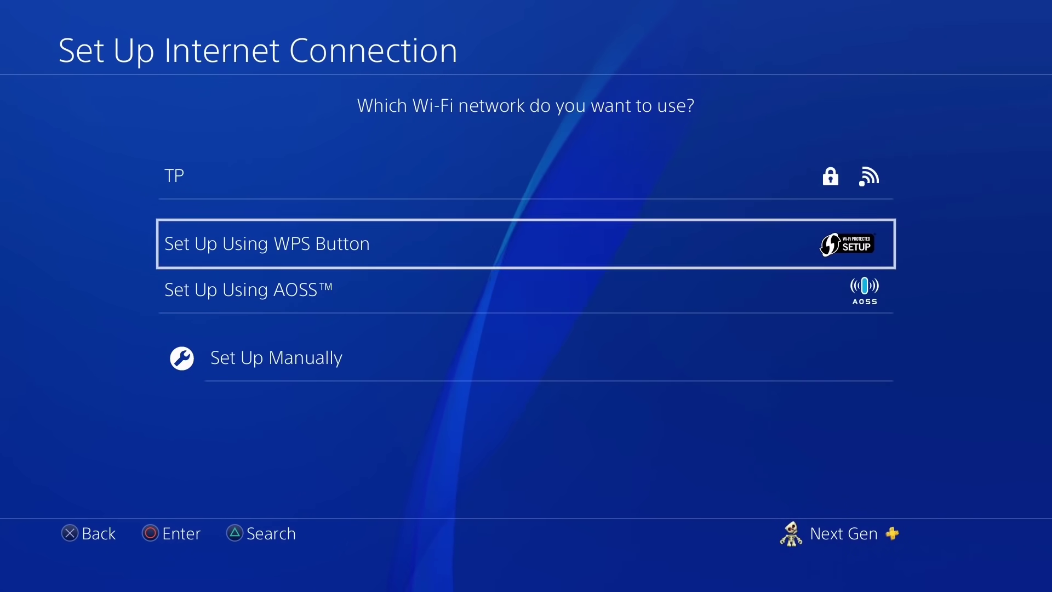
key("Up")
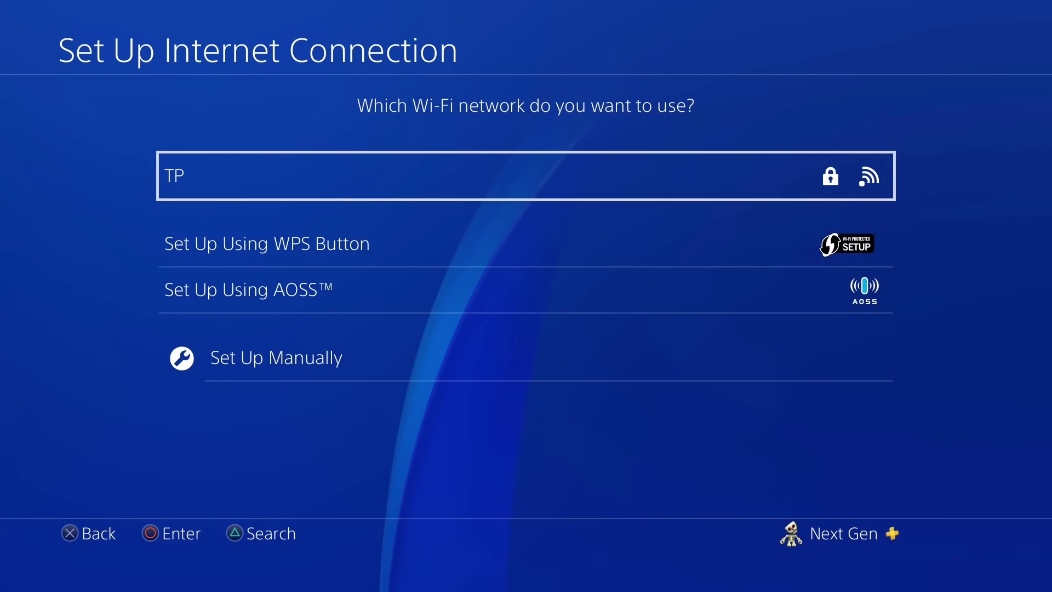
key("Return")
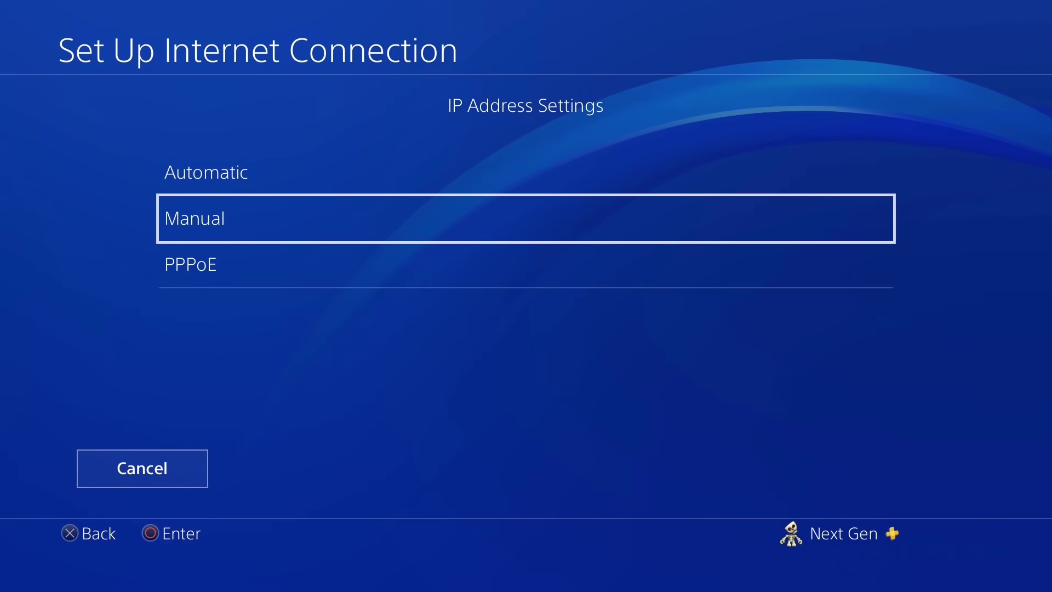
key("Up")
key("Return")
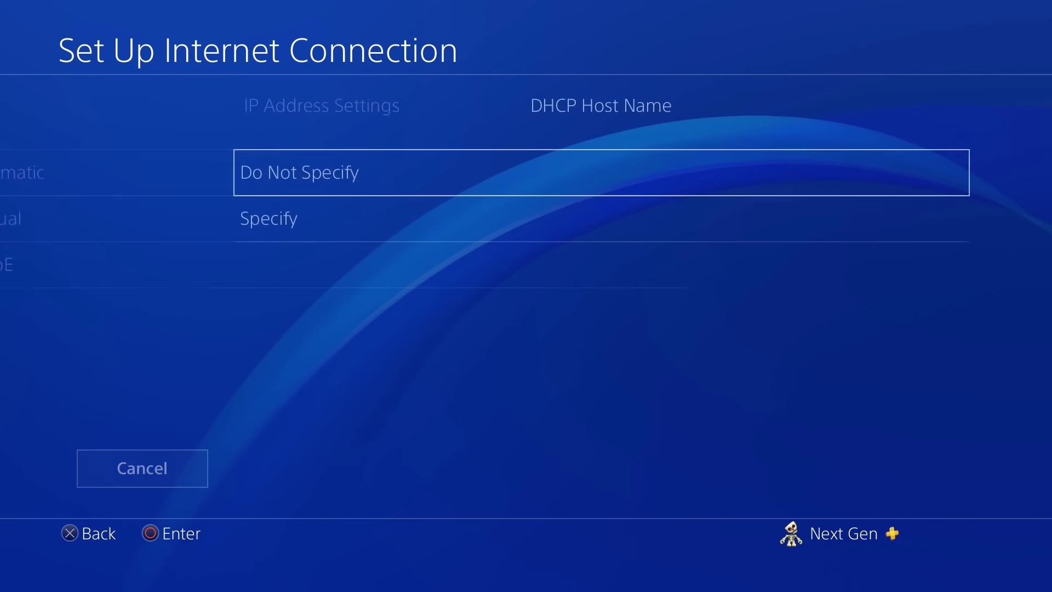
key("Return")
key("Return")
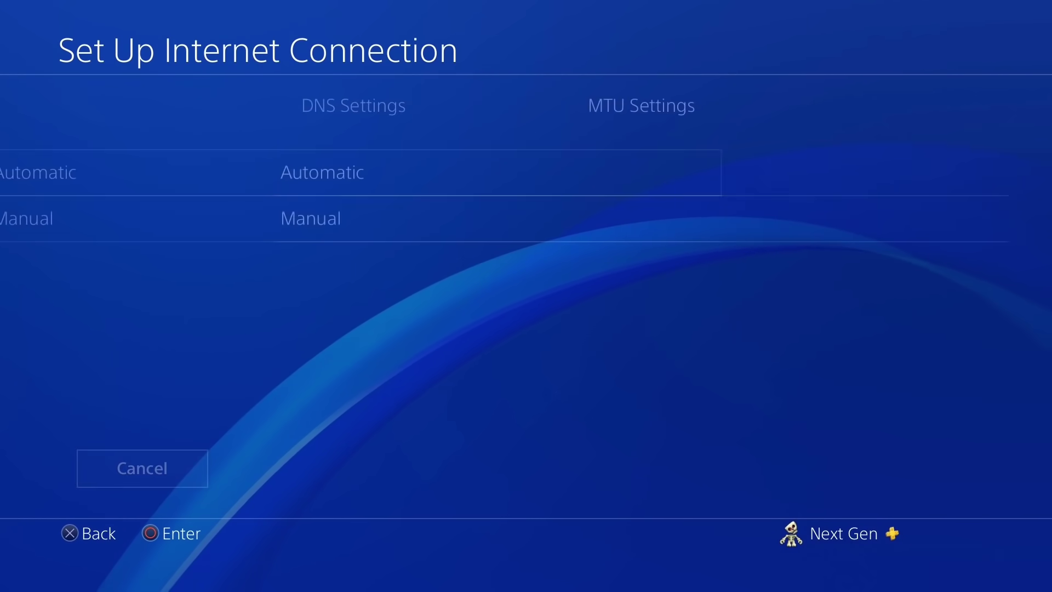
key("Return")
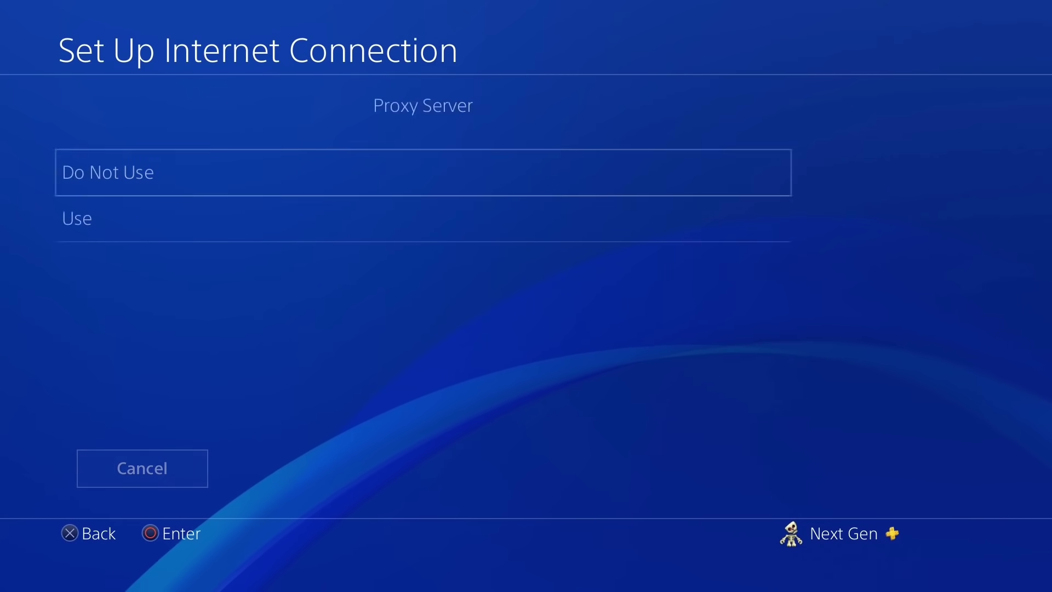
key("Return")
key("Return")
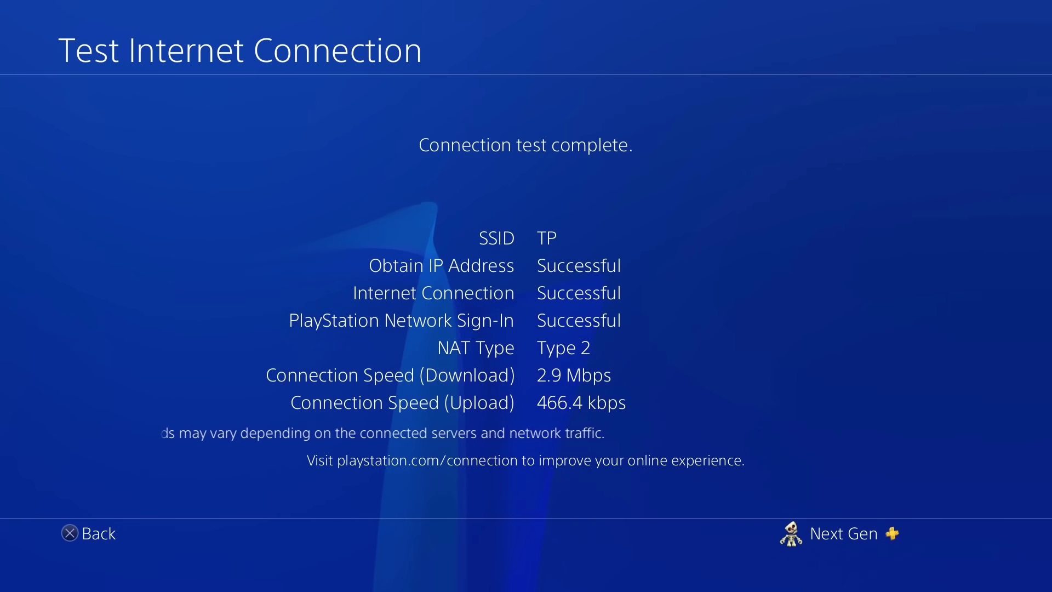
key("Escape")
key("Escape")
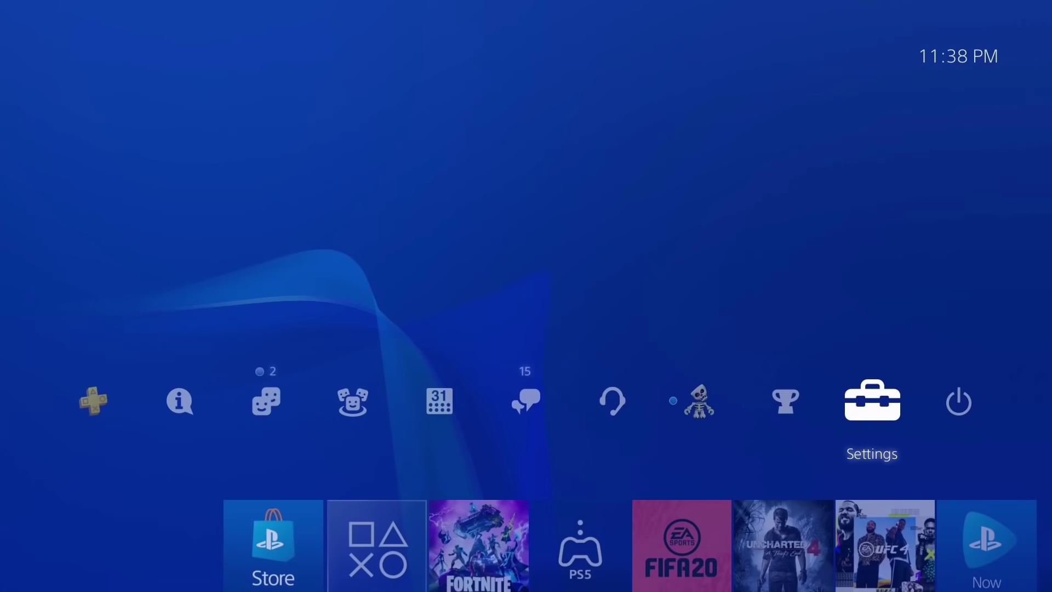
Step: Go to Notifications > Downloads and bring up options for the paused Fortnite 2.95 update
key("Down")
key("Up")
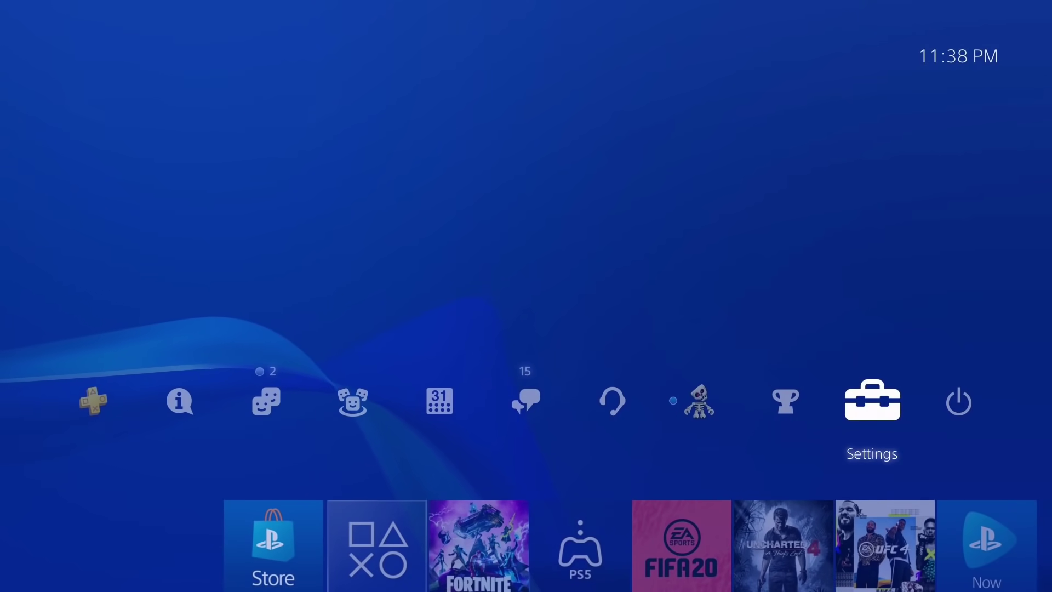
key("Left")
key("Down")
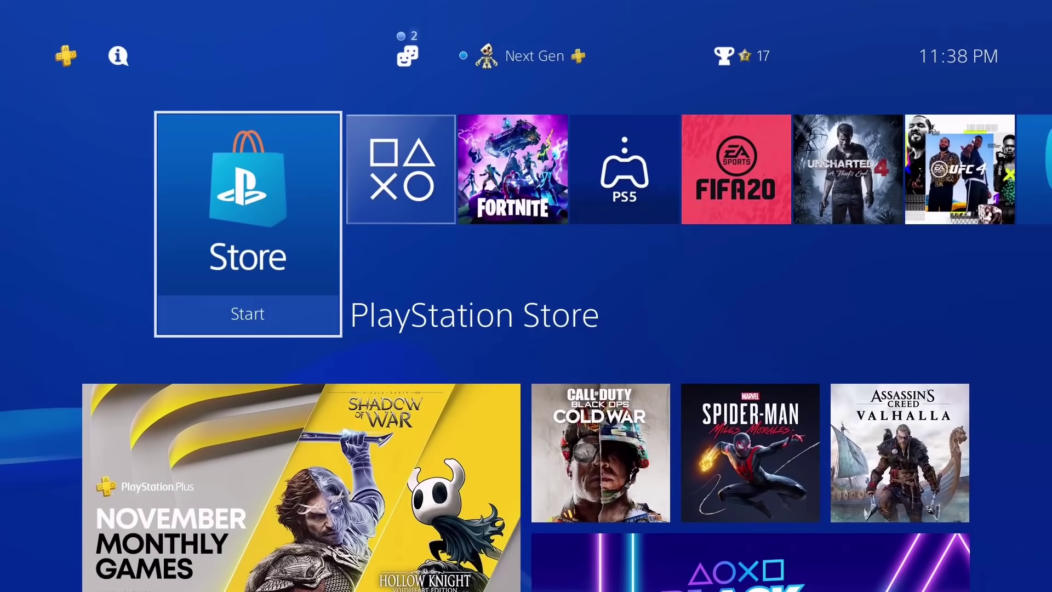
key("Up")
key("Left")
key("Left")
key("Left")
key("Left")
key("Left")
key("Left")
key("Left")
key("Return")
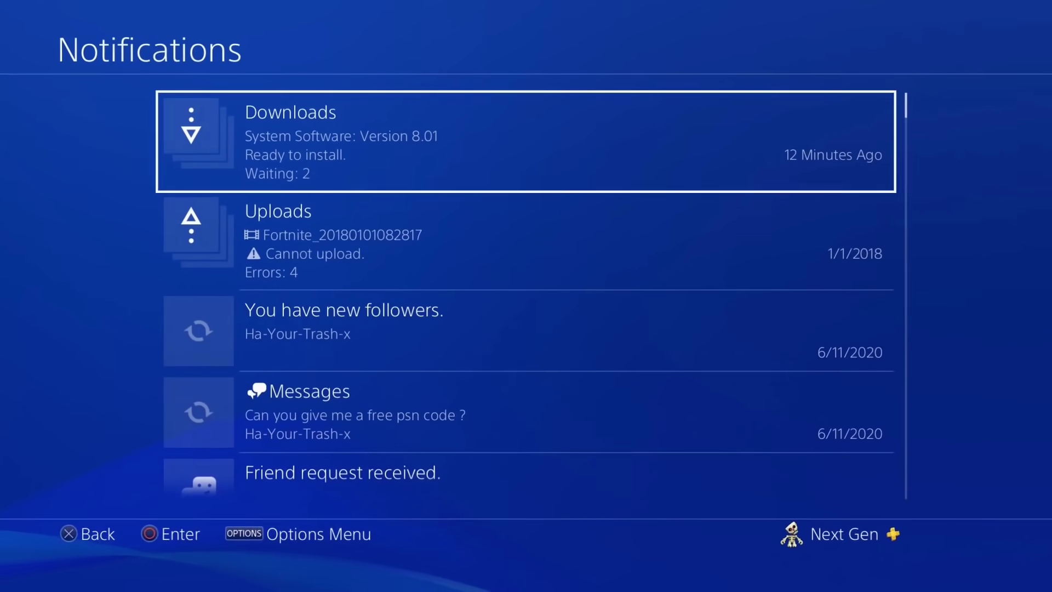
key("Return")
key("Down")
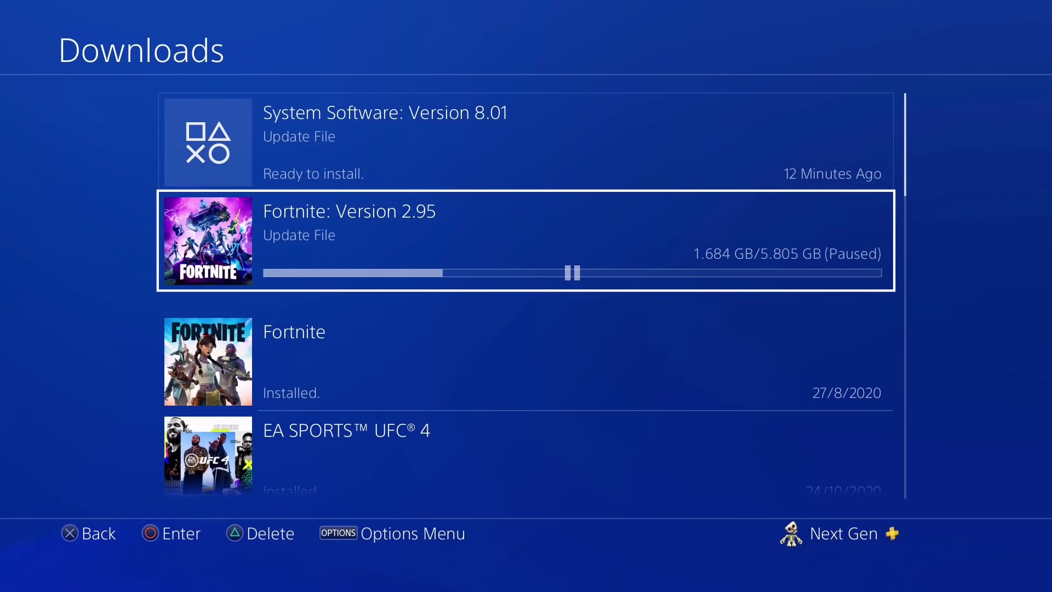
key("Return")
key("Return")
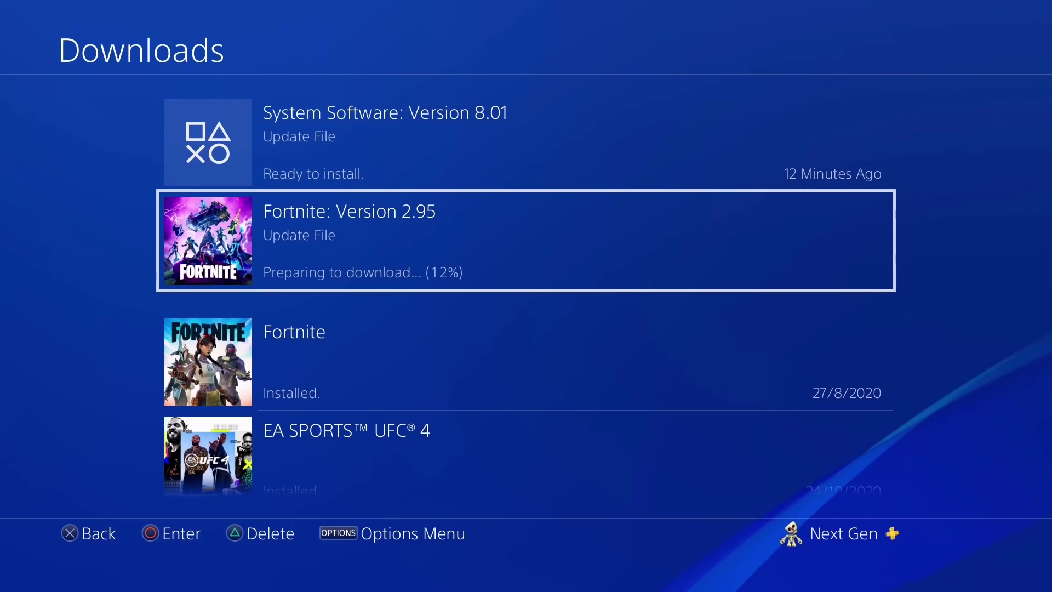
Step: Resume the Fortnite 2.95 update and confirm it is downloading in the Downloads list
key("Escape")
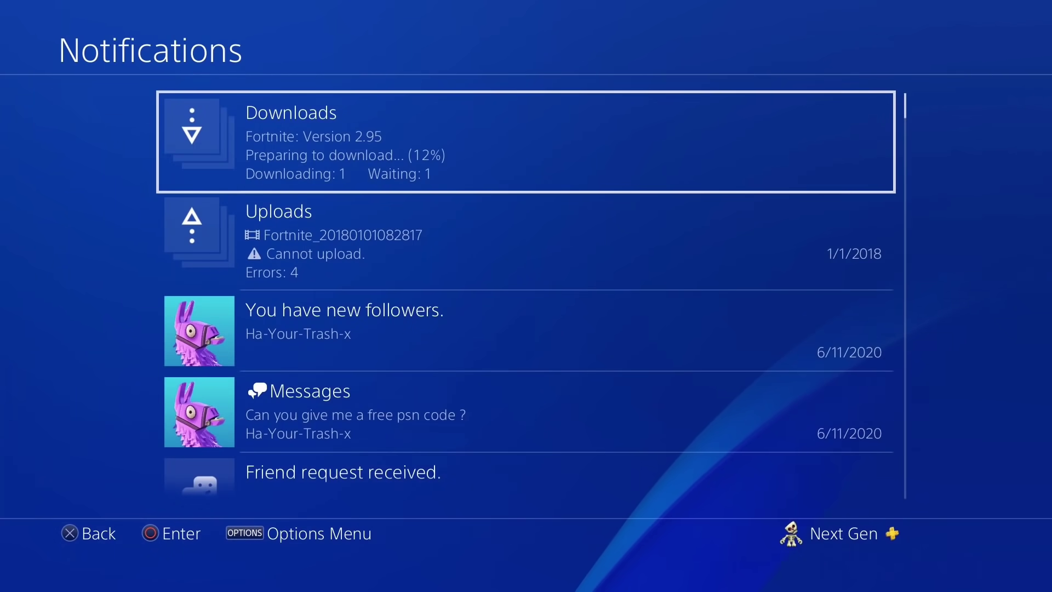
key("Return")
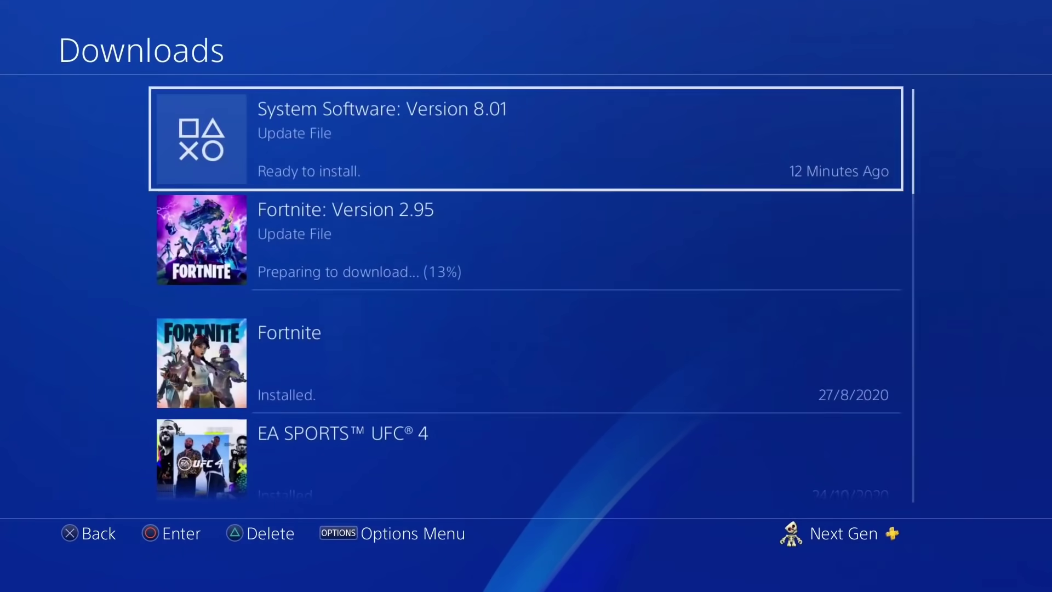
key("Return")
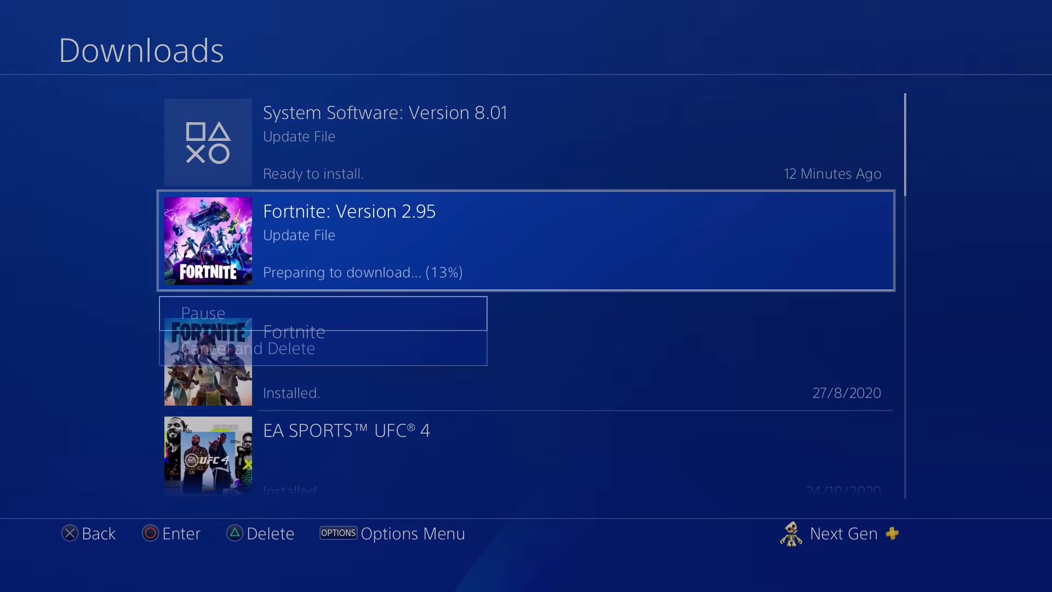
key("Escape")
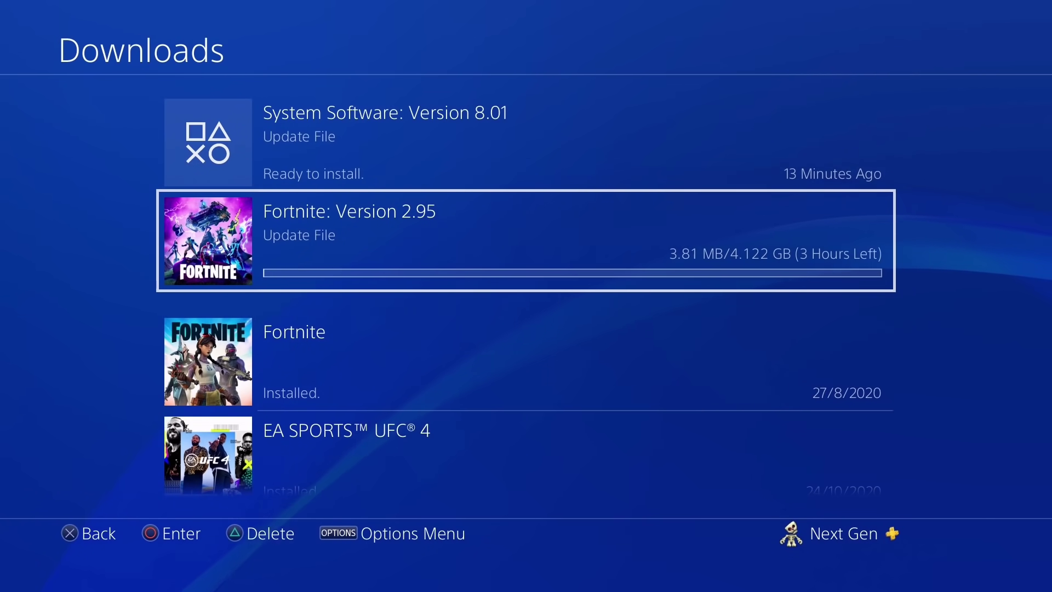
key("Return")
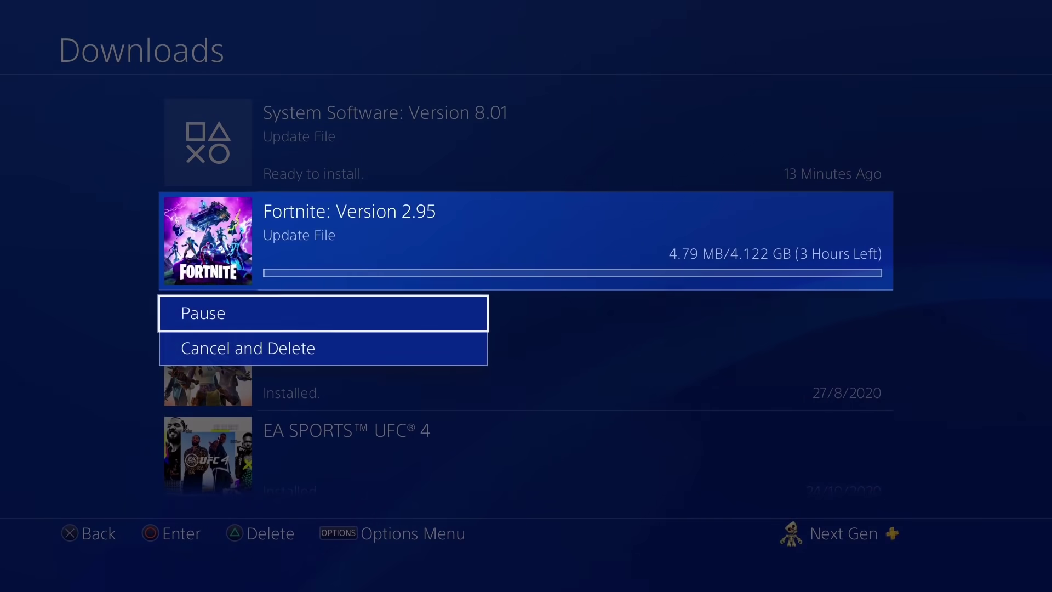
key("Escape")
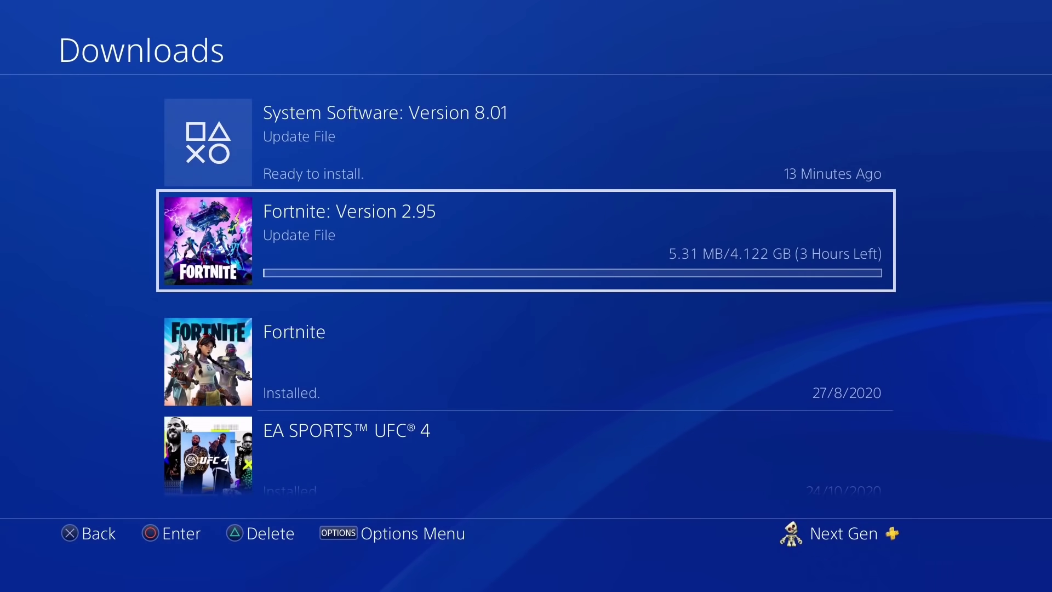
key("Up")
key("Down")
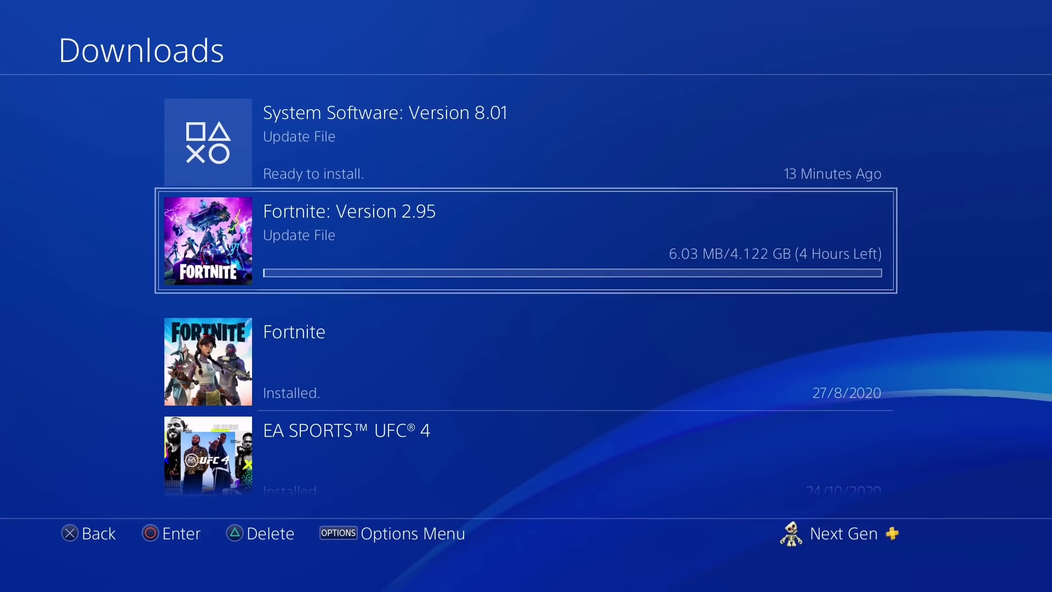
Step: Leave notifications and open System in the Settings list
key("Escape")
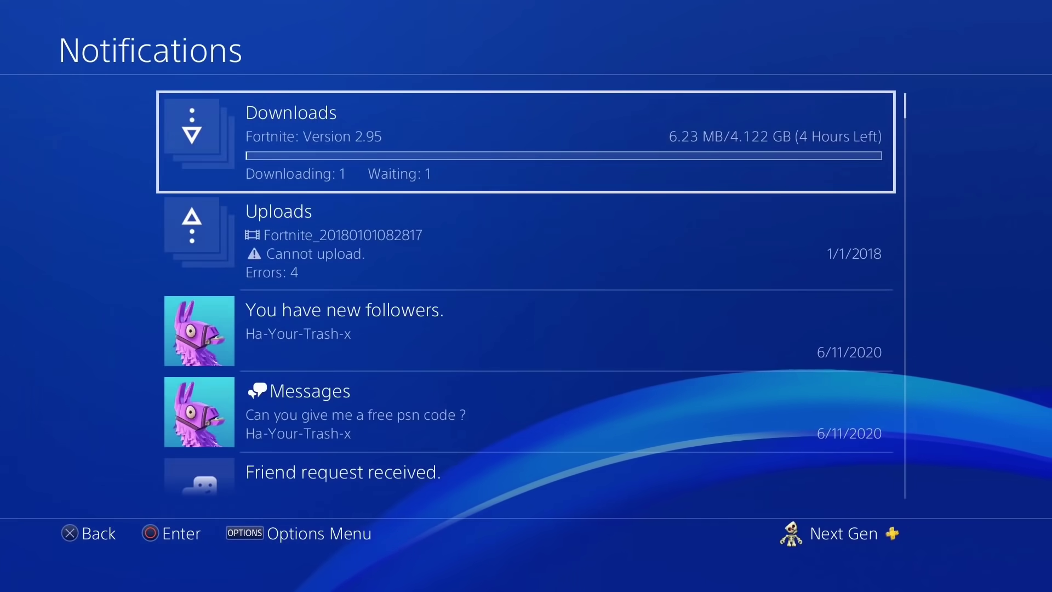
key("Escape")
key("Down")
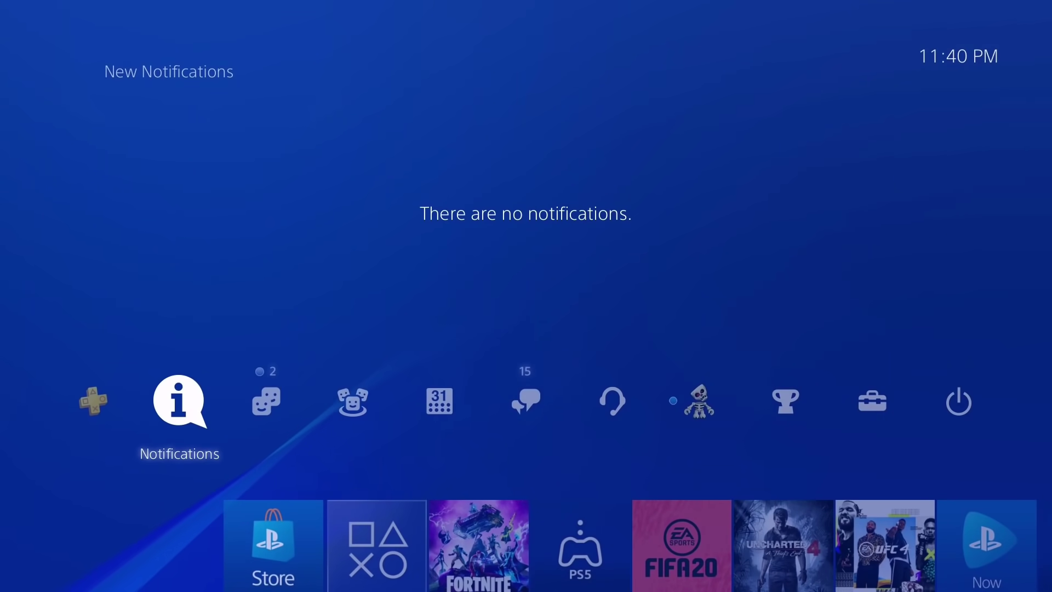
key("Up")
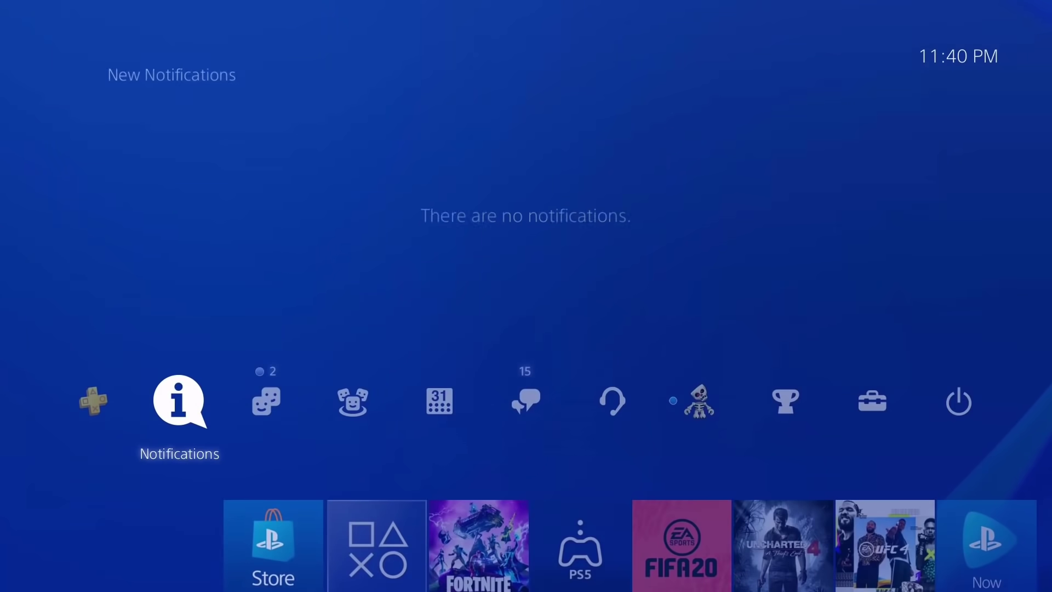
key("Right")
key("Right")
key("Right")
key("Right")
key("Right")
key("Right")
key("Right")
key("Right")
key("Return")
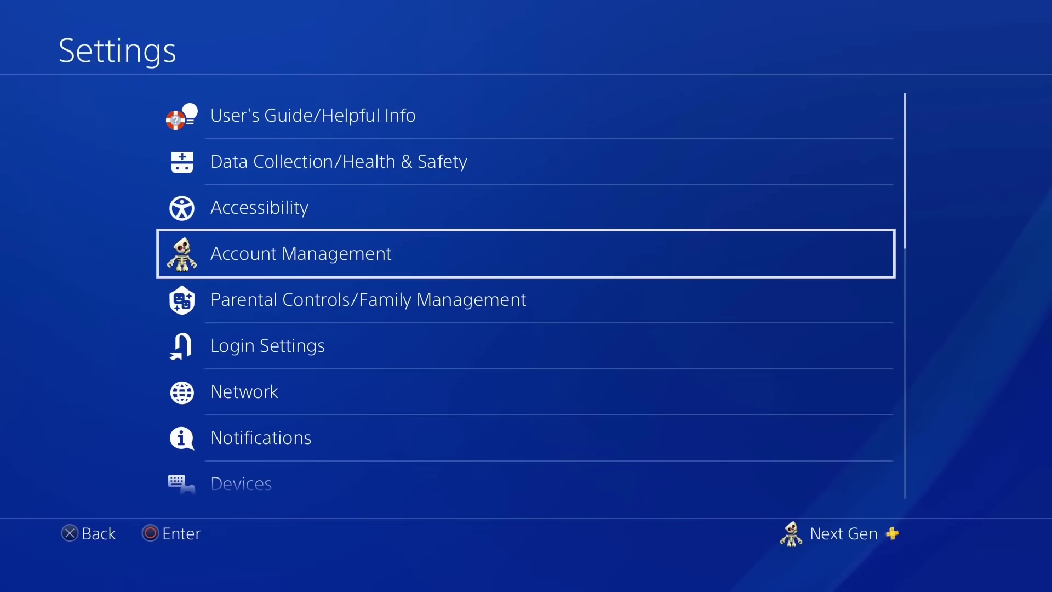
key("Down")
key("Down")
key("Down")
key("Down")
key("Down")
key("Down")
key("Down")
key("Down")
key("Down")
key("Down")
key("Down")
key("Down")
key("Down")
key("Down")
key("Down")
key("Down")
key("Down")
key("Down")
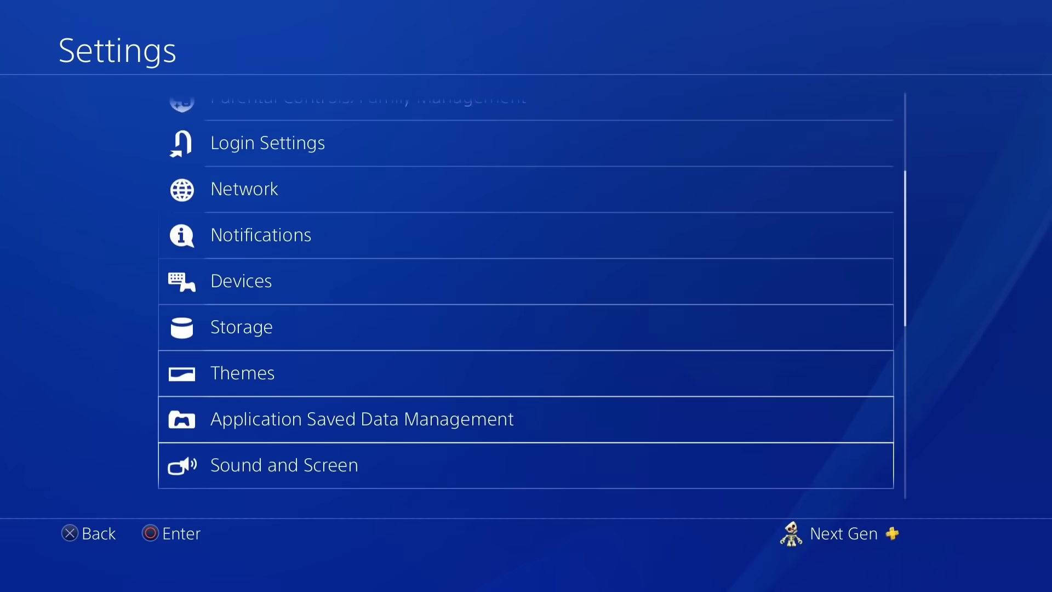
key("Up")
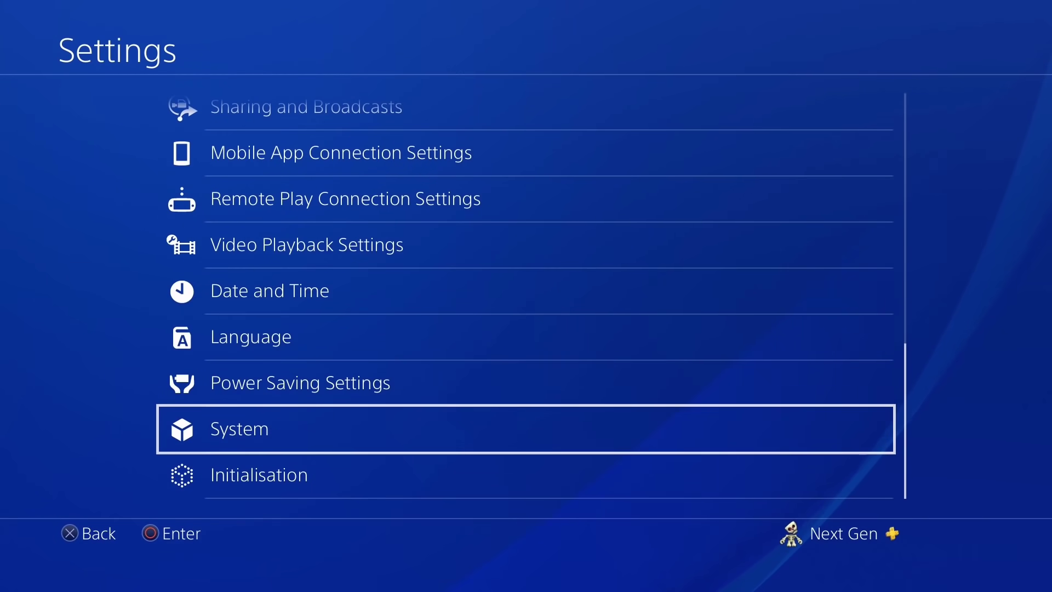
key("Return")
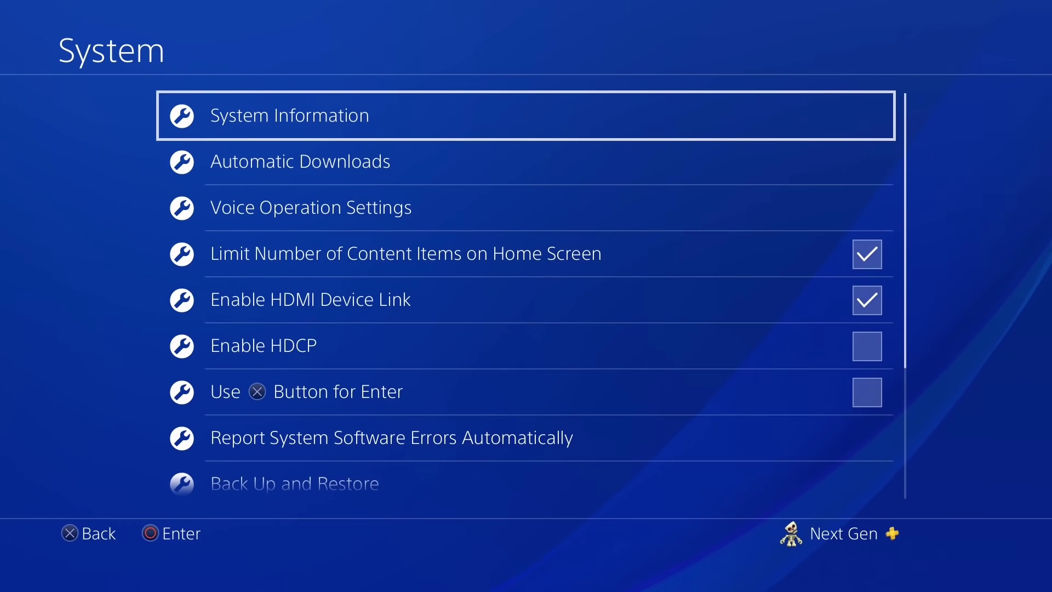
Step: Uncheck featured content, system software update files and application update files under Automatic Downloads
key("Down")
key("Return")
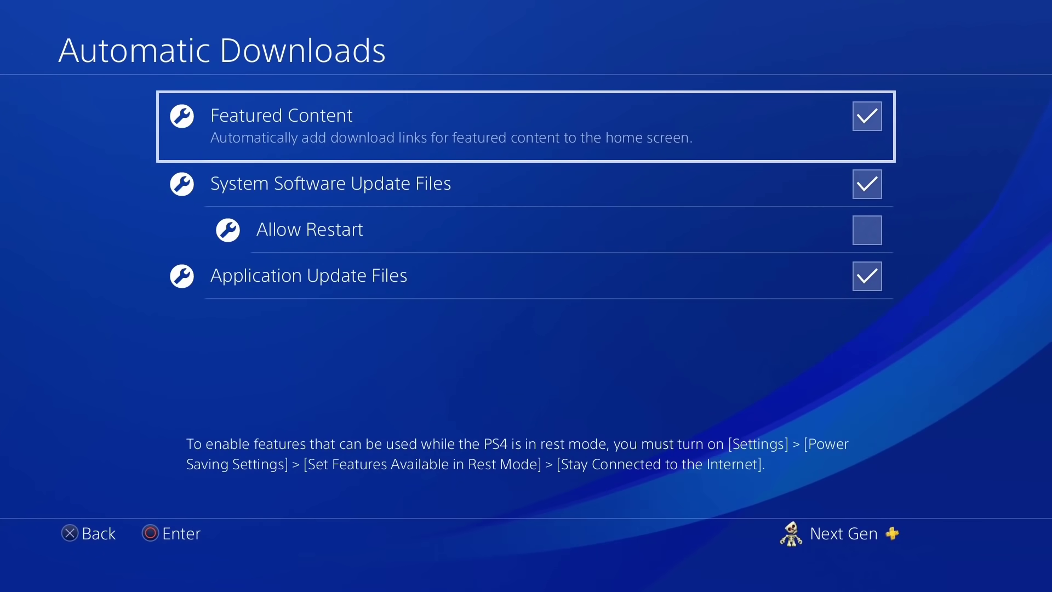
key("Return")
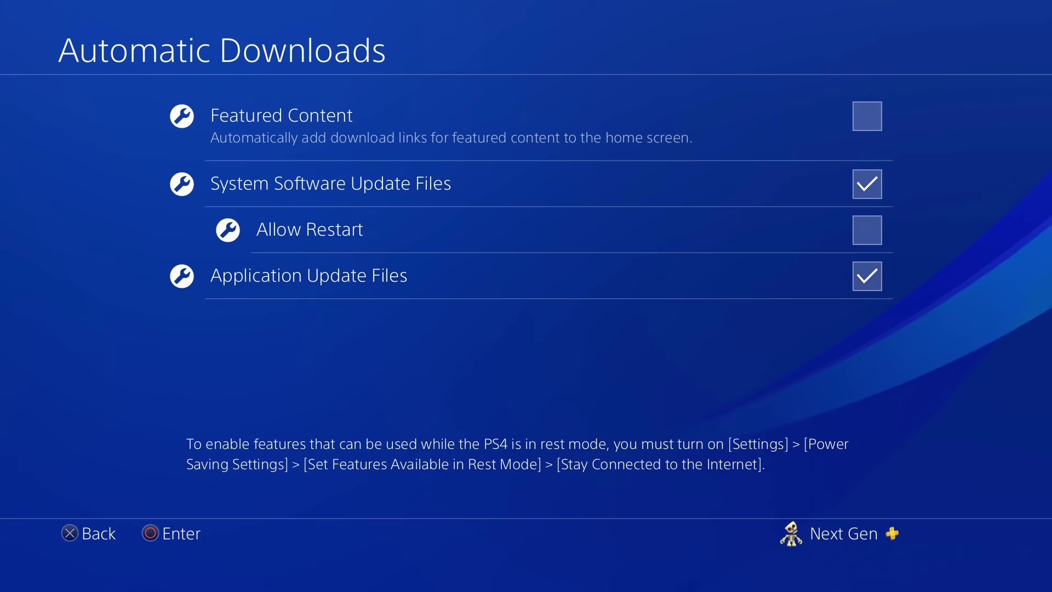
key("Down")
key("Return")
key("Down")
key("Return")
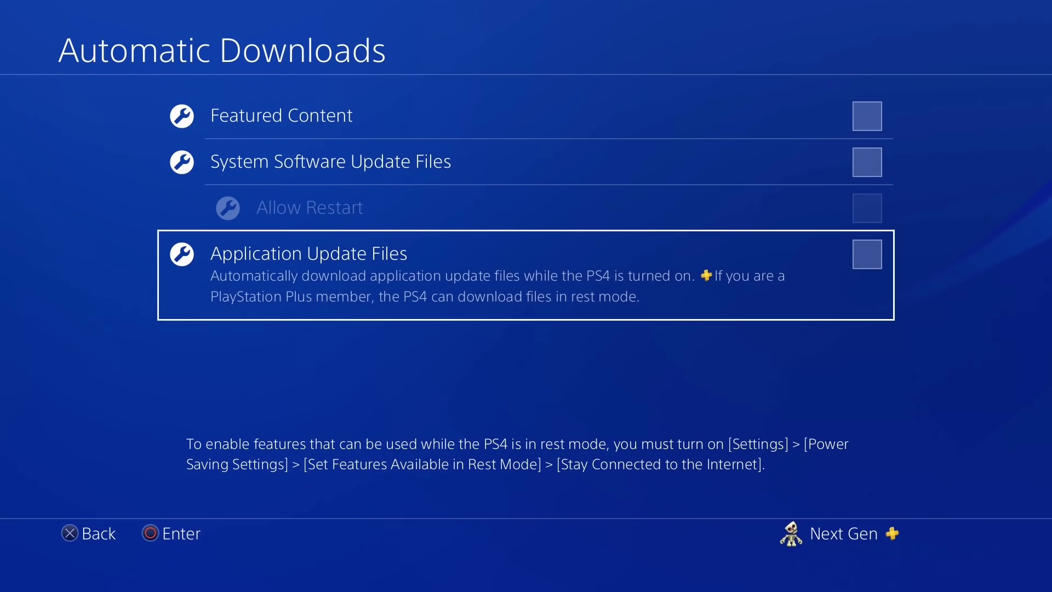
key("Escape")
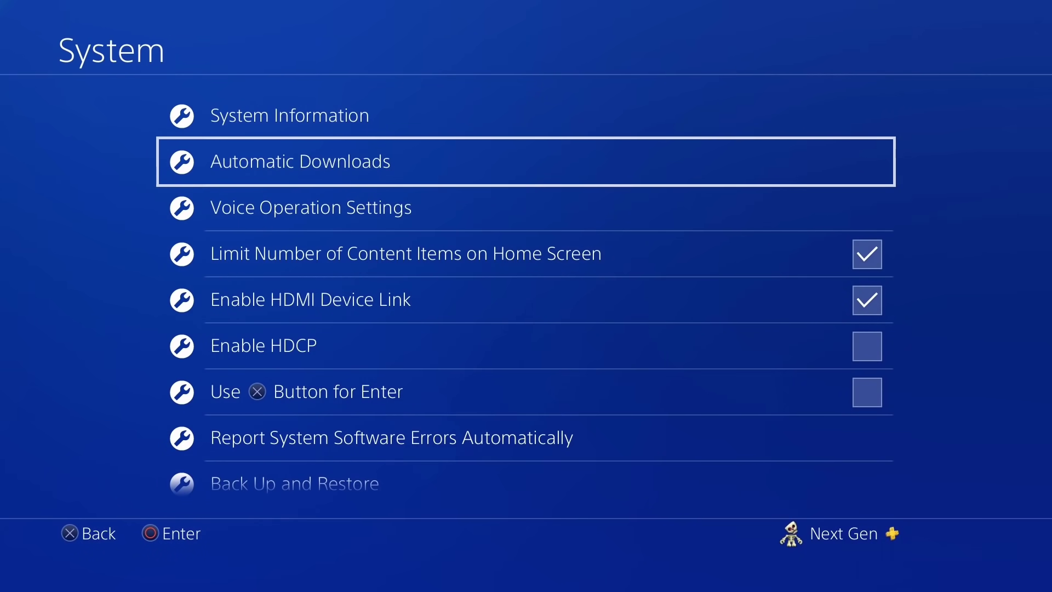
Step: Confirm automatic error reporting is off and return to the main Settings list
key("Down")
key("Down")
key("Down")
key("Down")
key("Down")
key("Down")
key("Return")
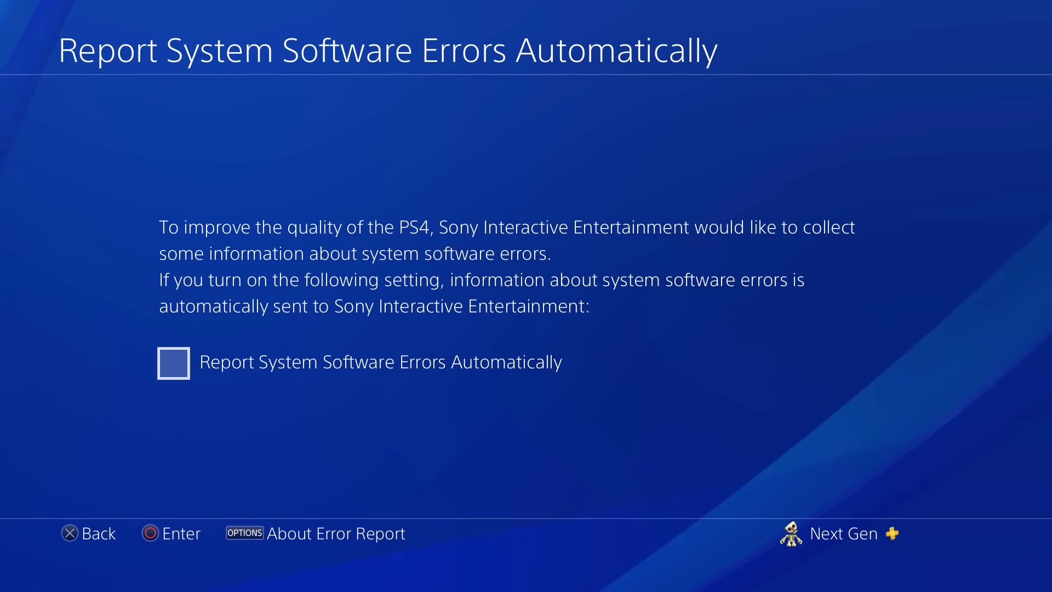
key("Escape")
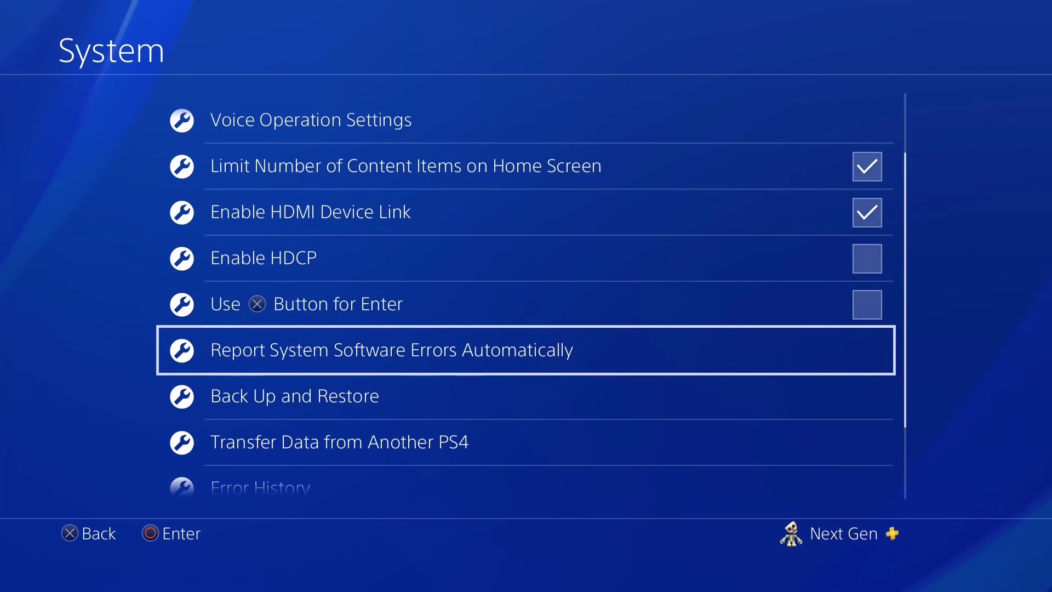
key("Escape")
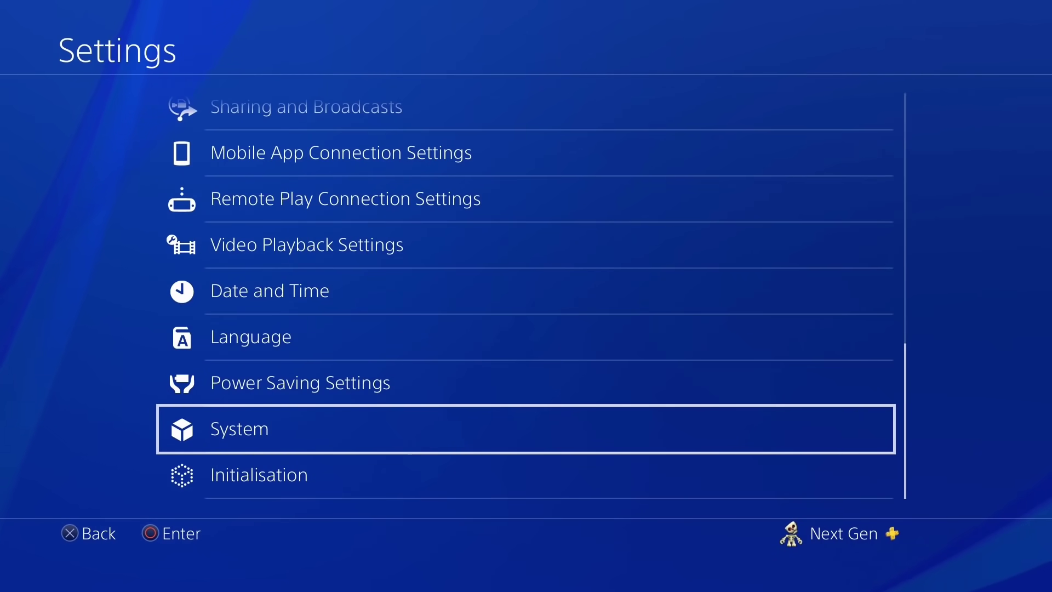
Step: Uncheck Enable Automatic Uploads under Application Saved Data Management > Auto-Upload, then back out to Settings
key("Up")
key("Up")
key("Up")
key("Up")
key("Up")
key("Up")
key("Up")
key("Up")
key("Up")
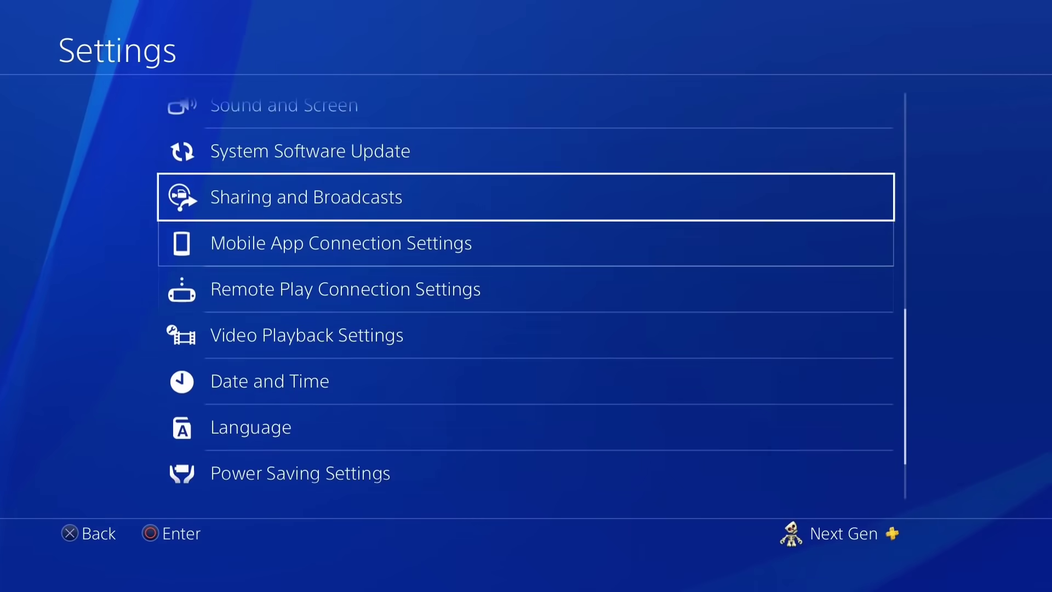
key("Up")
key("Return")
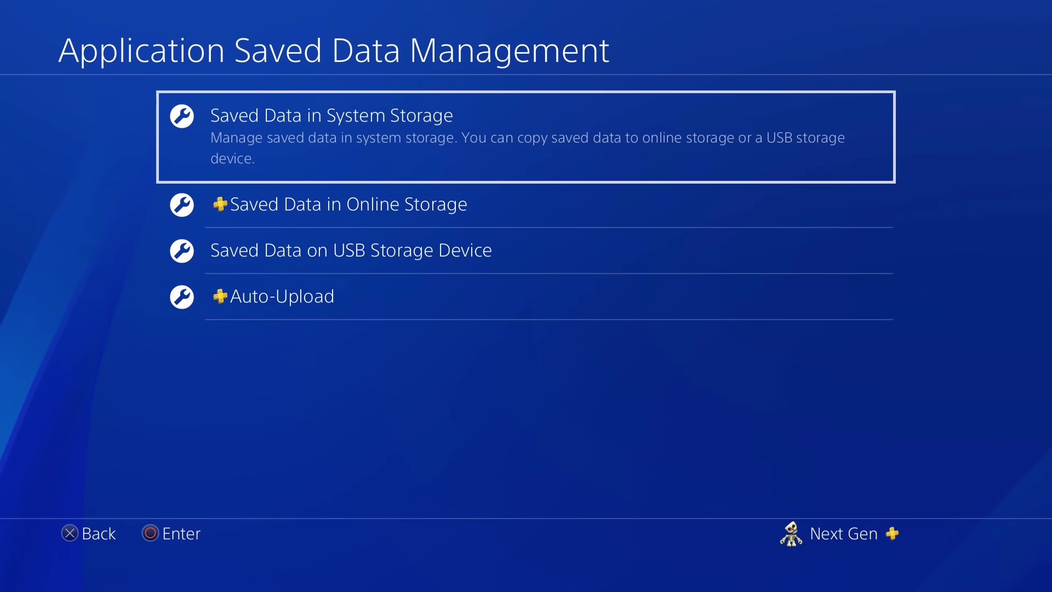
key("Down")
key("Down")
key("Down")
key("Return")
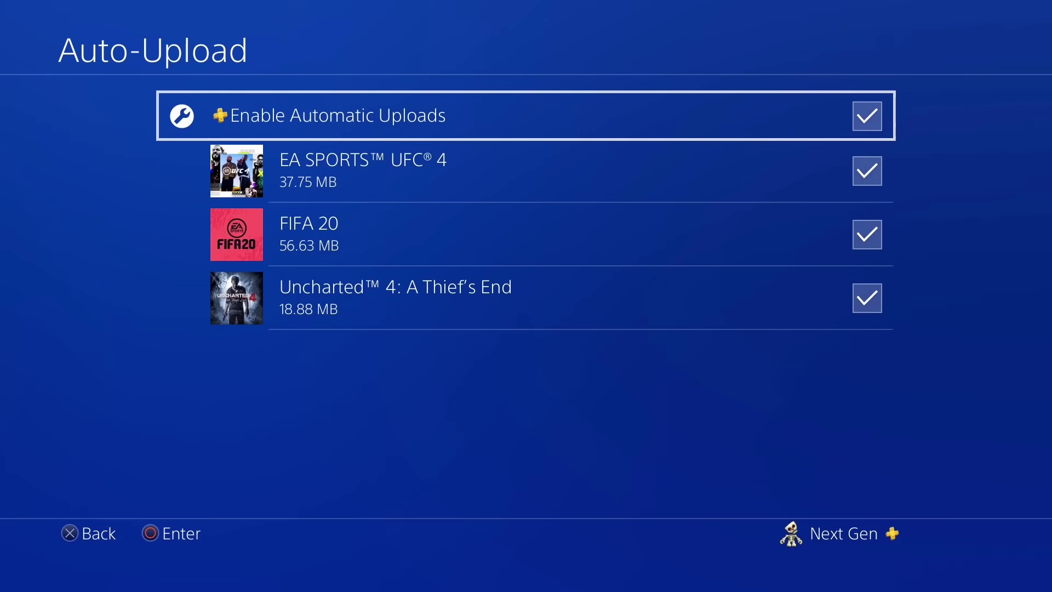
key("Return")
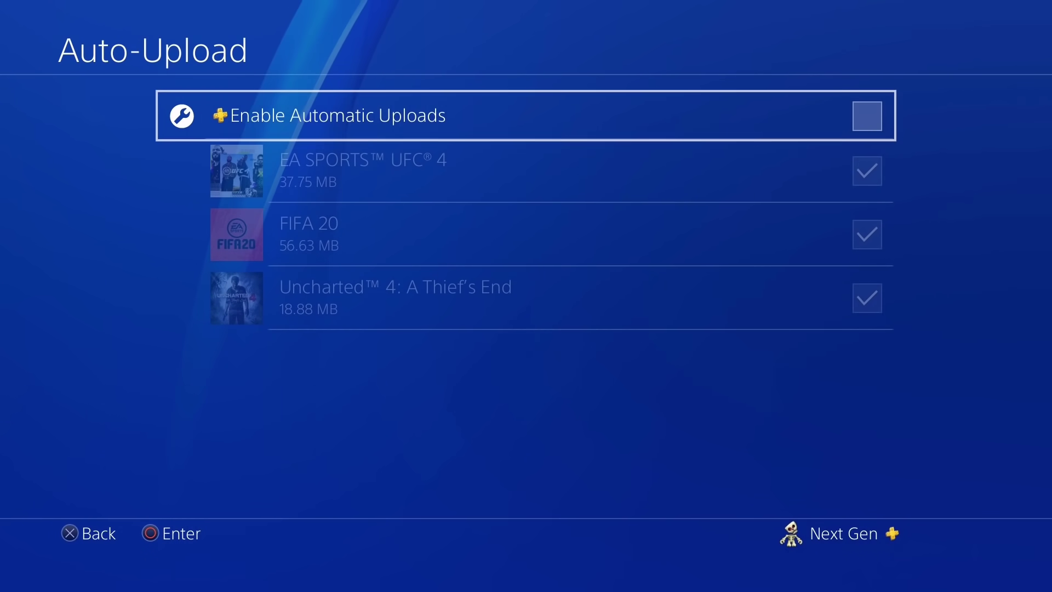
key("Escape")
key("Escape")
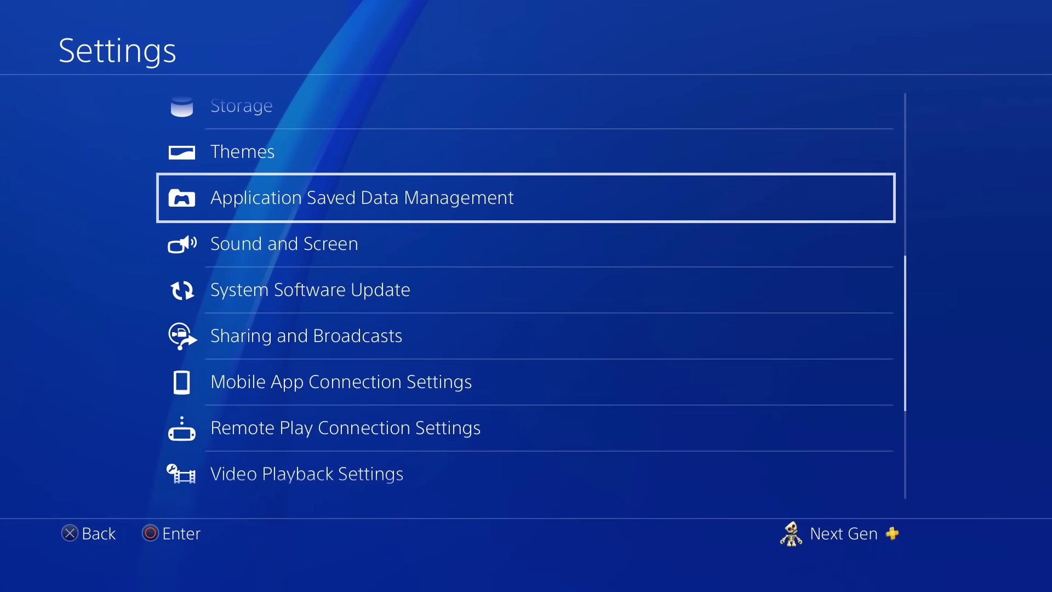
key("Escape")
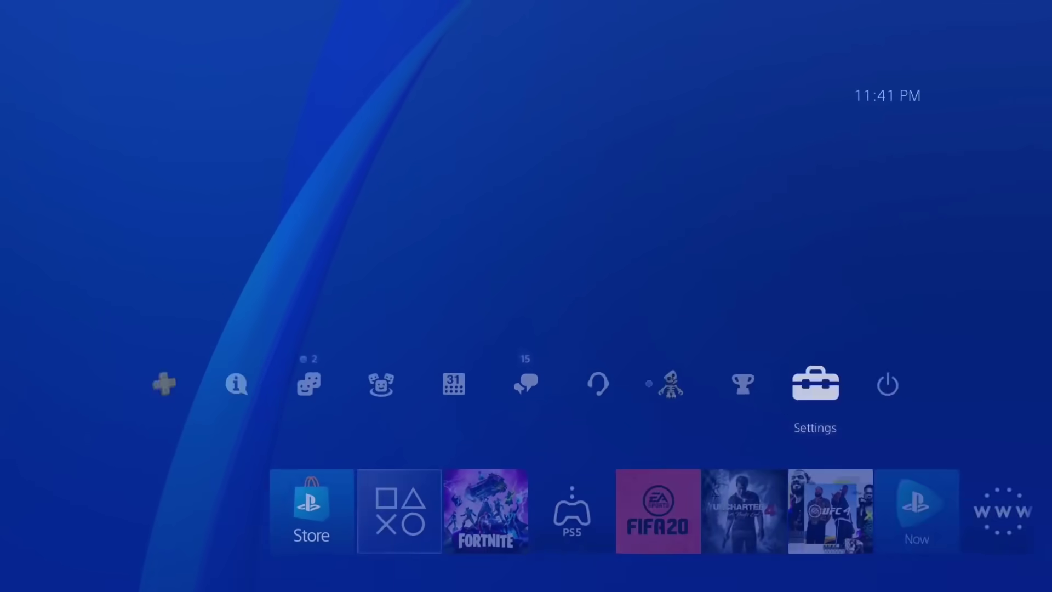
Step: Start a new custom Wi-Fi connection setup from Network settings
key("Return")
key("Down")
key("Down")
key("Down")
key("Return")
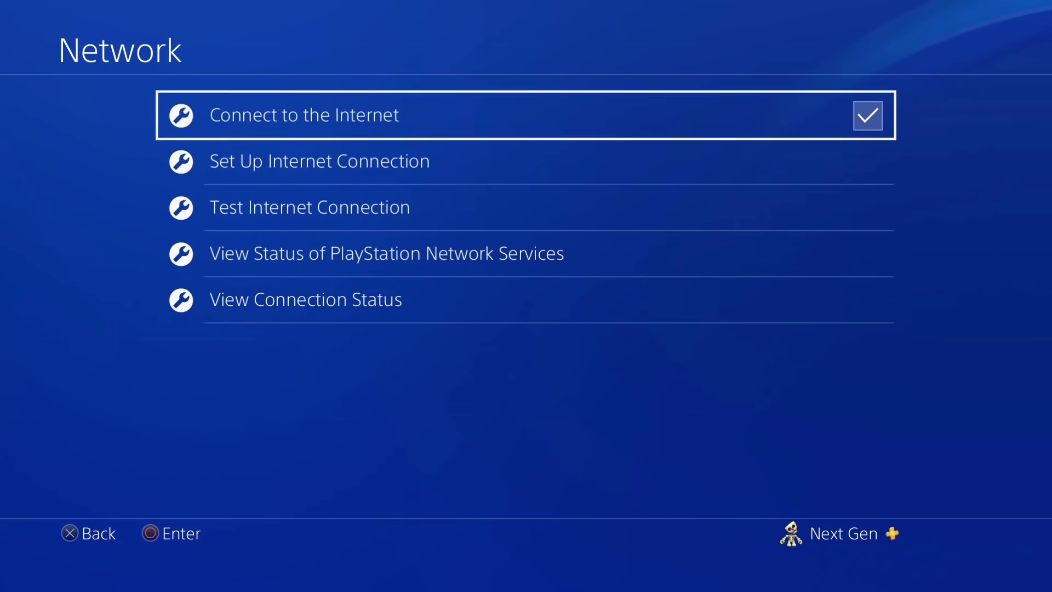
key("Down")
key("Down")
key("Up")
key("Return")
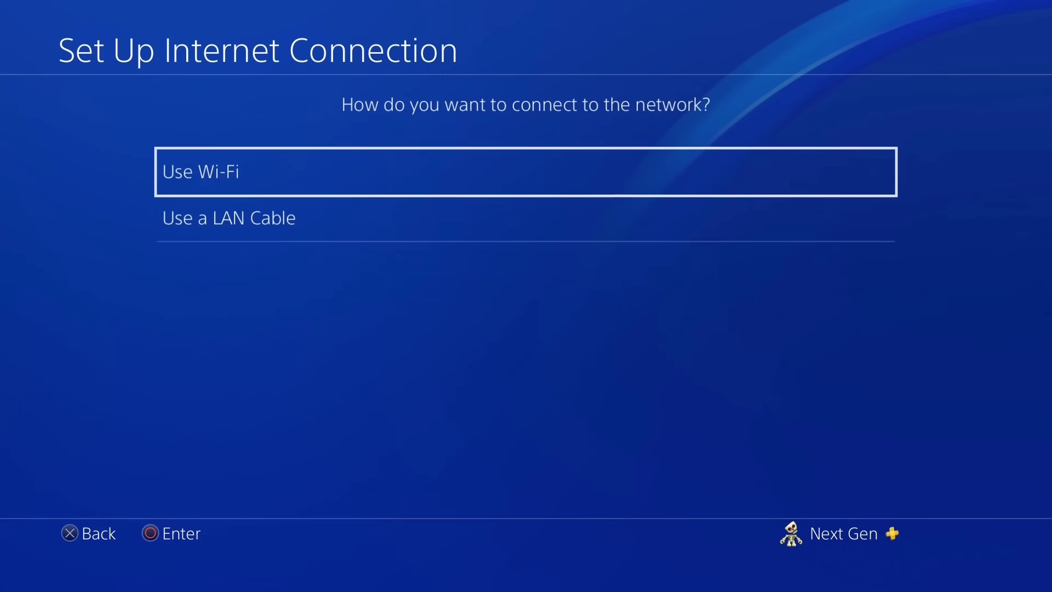
key("Return")
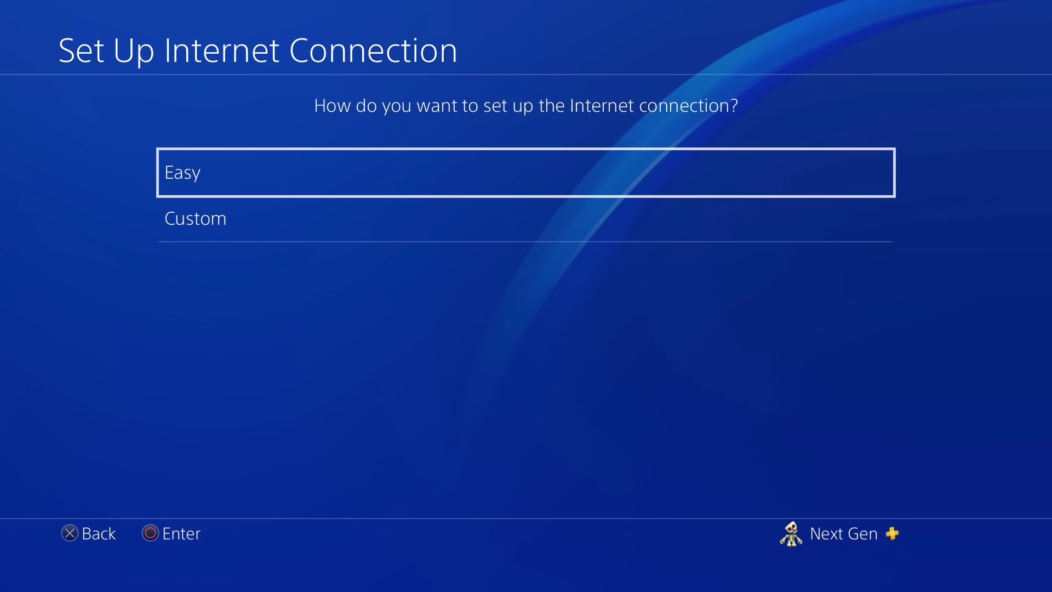
key("Down")
key("Return")
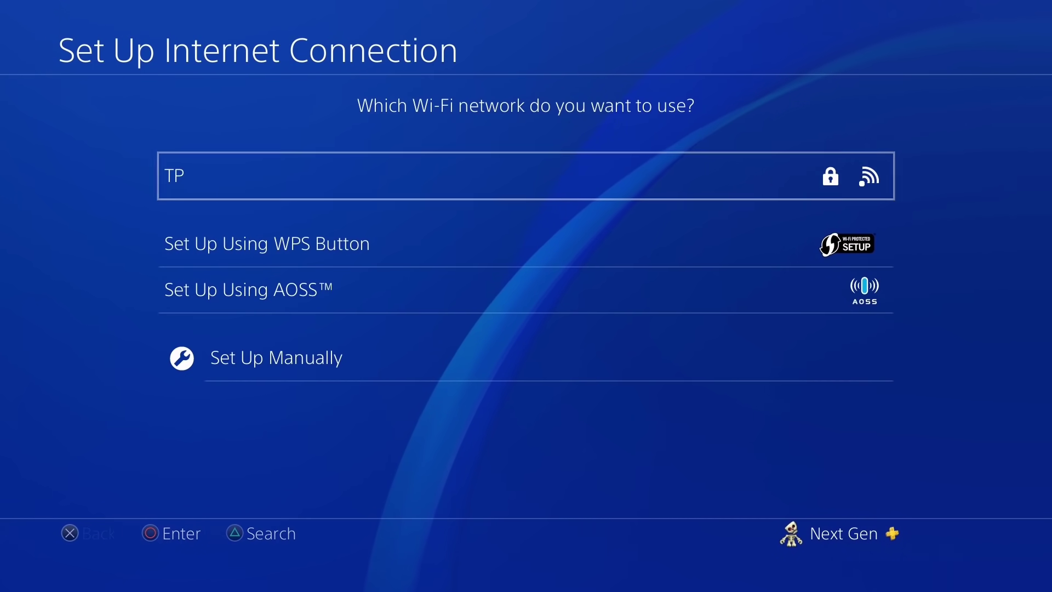
Step: Select the TP network with automatic IP and no DHCP host name
key("Return")
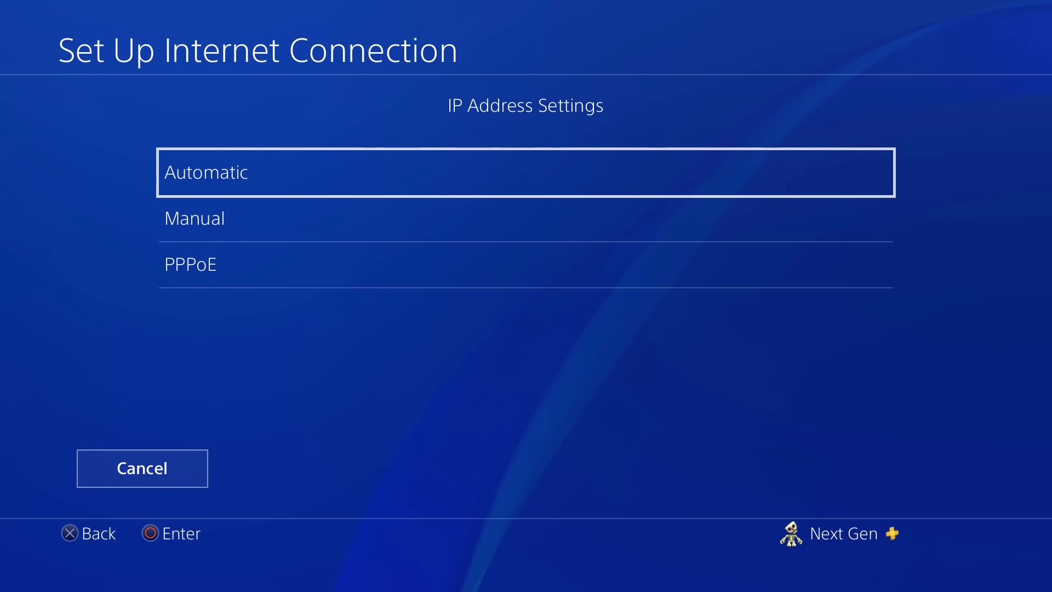
key("Return")
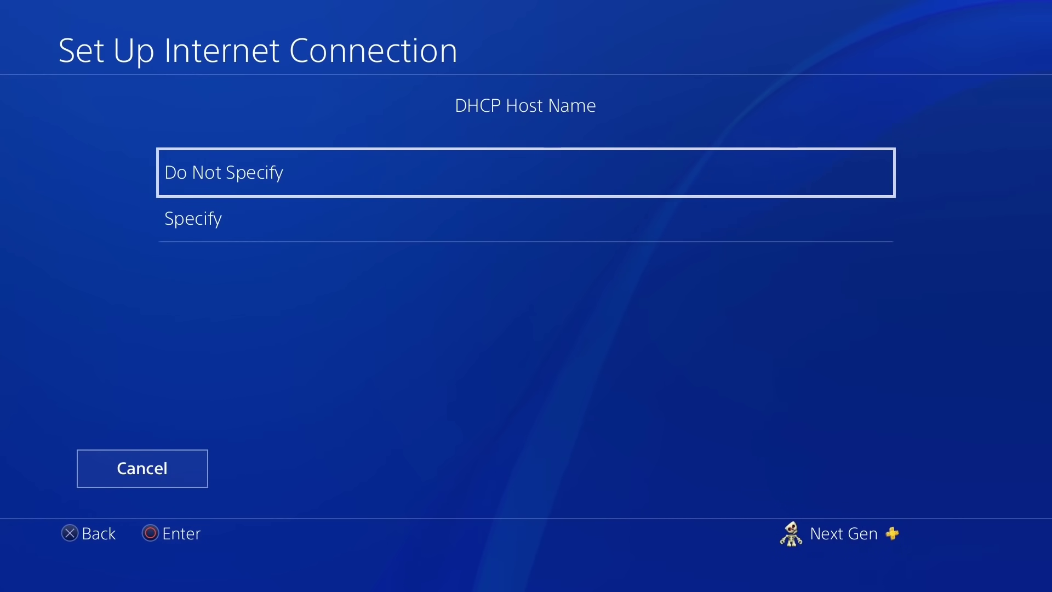
key("Return")
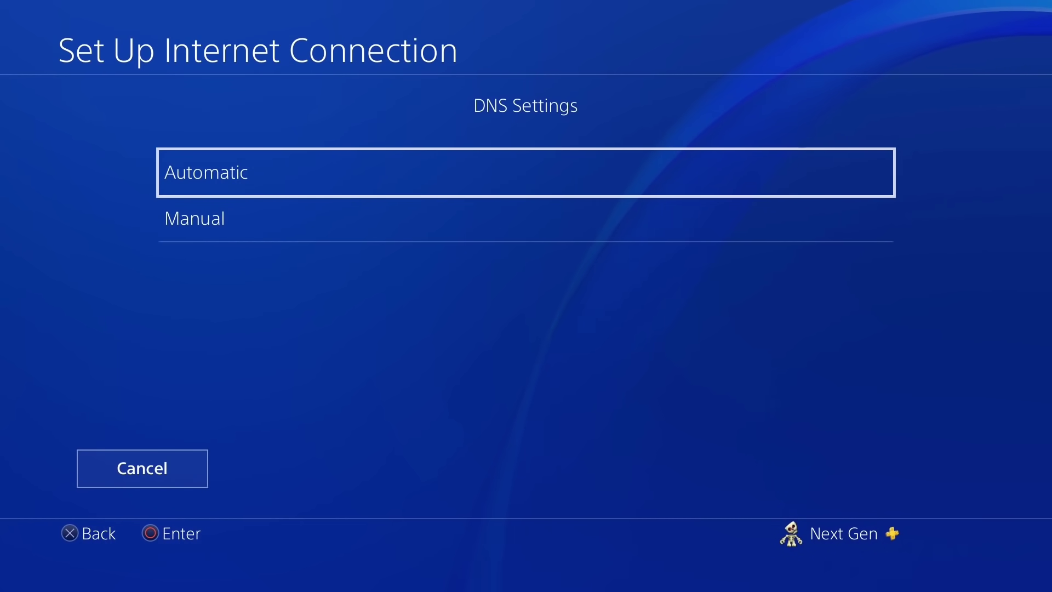
Step: Choose Manual DNS and enter 8.8.8.8 as the Primary DNS
key("Down")
key("Return")
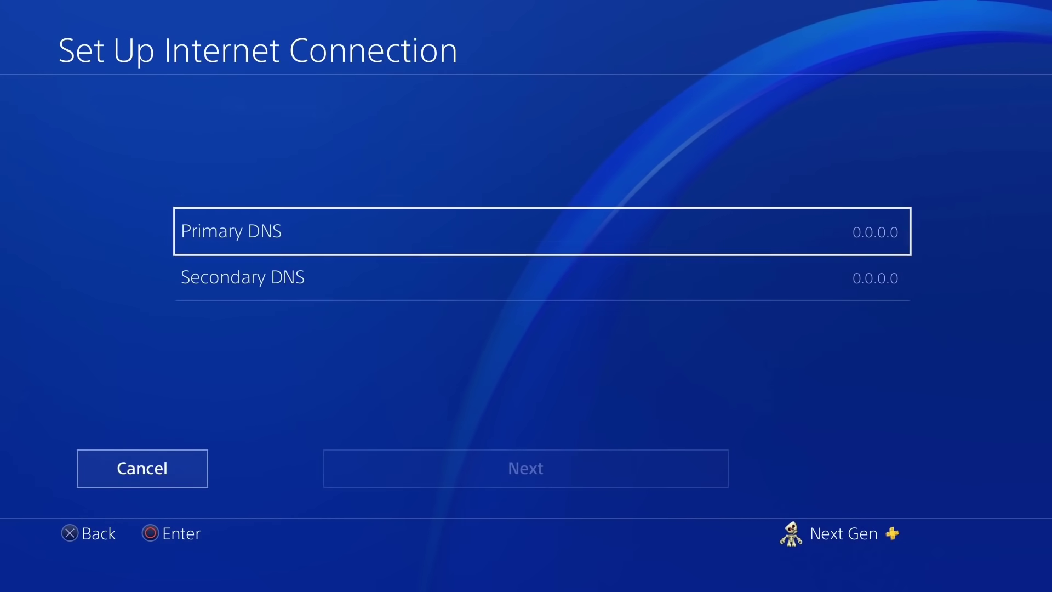
key("Return")
key("BackSpace")
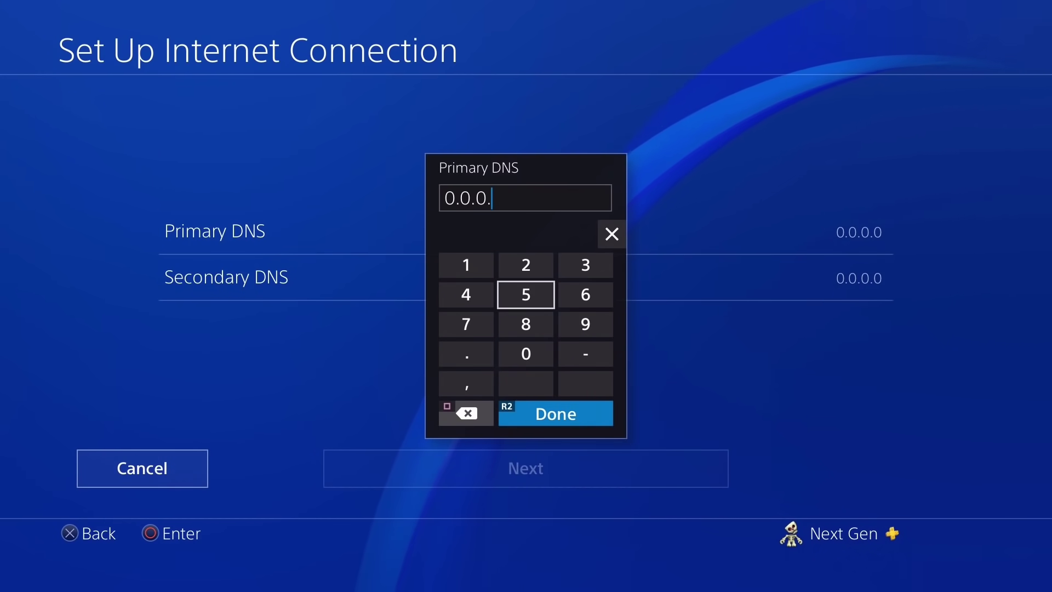
key("Down")
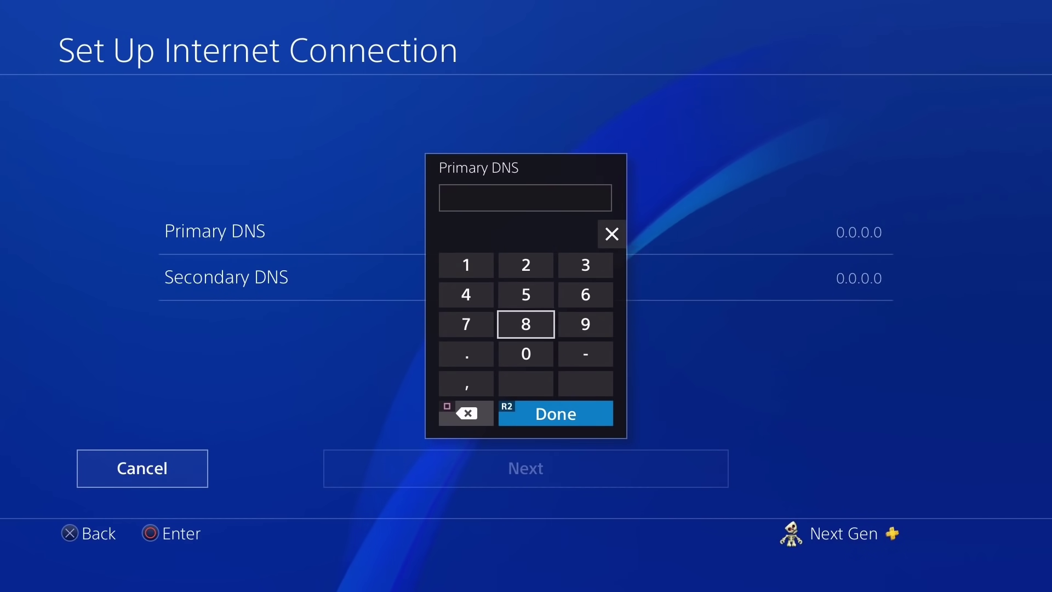
type("8")
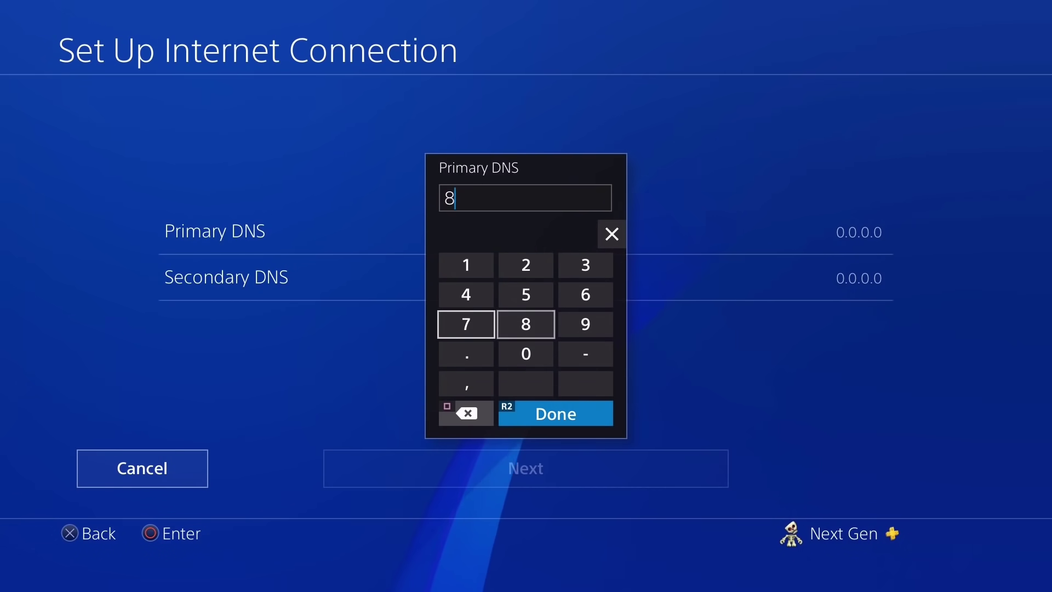
key("Down")
type(".")
key("Down")
type(".")
key("Right")
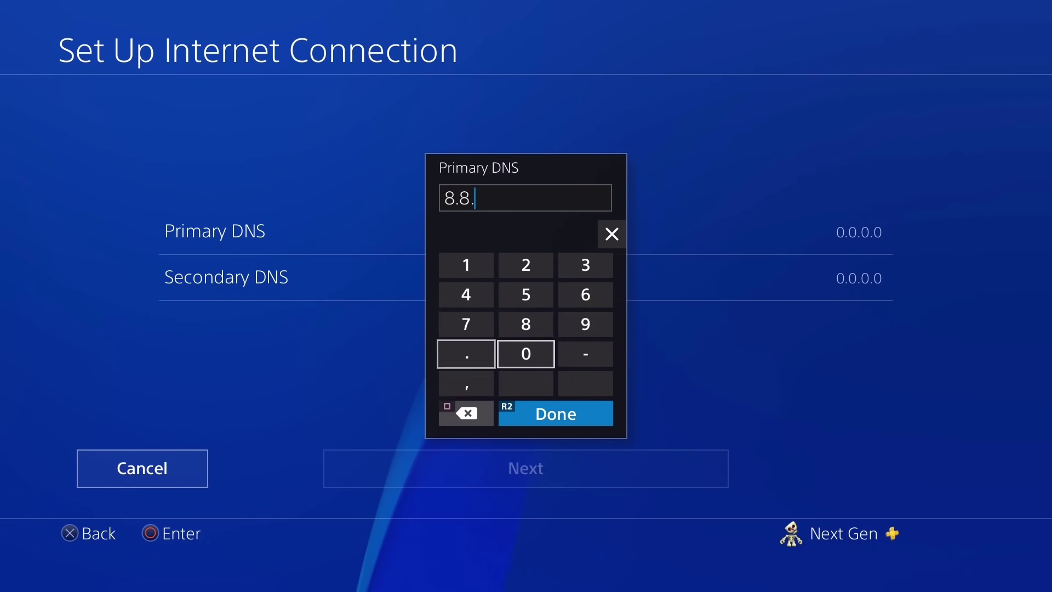
key("Up")
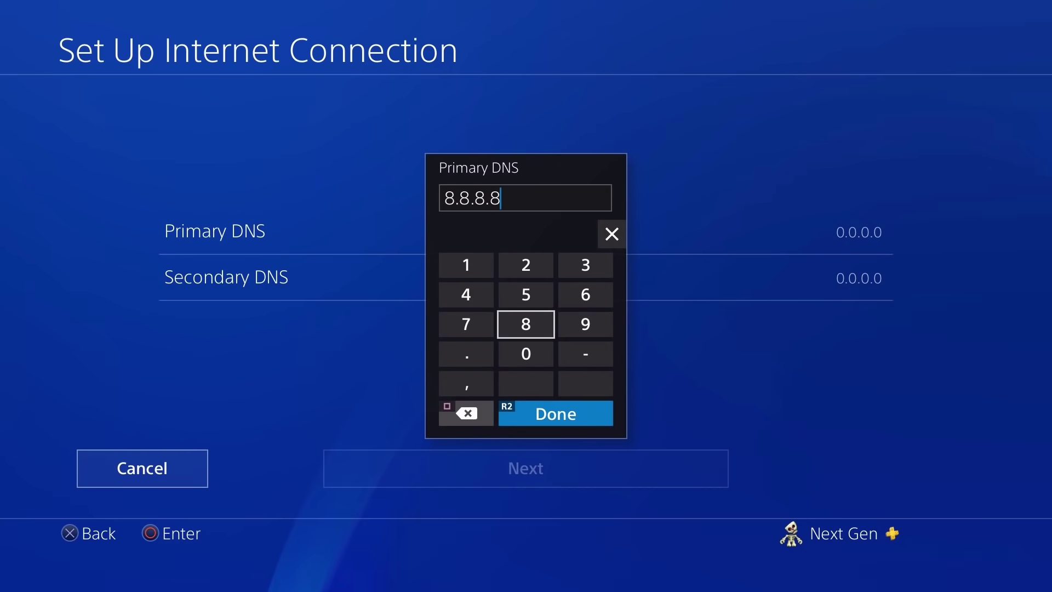
key("Return")
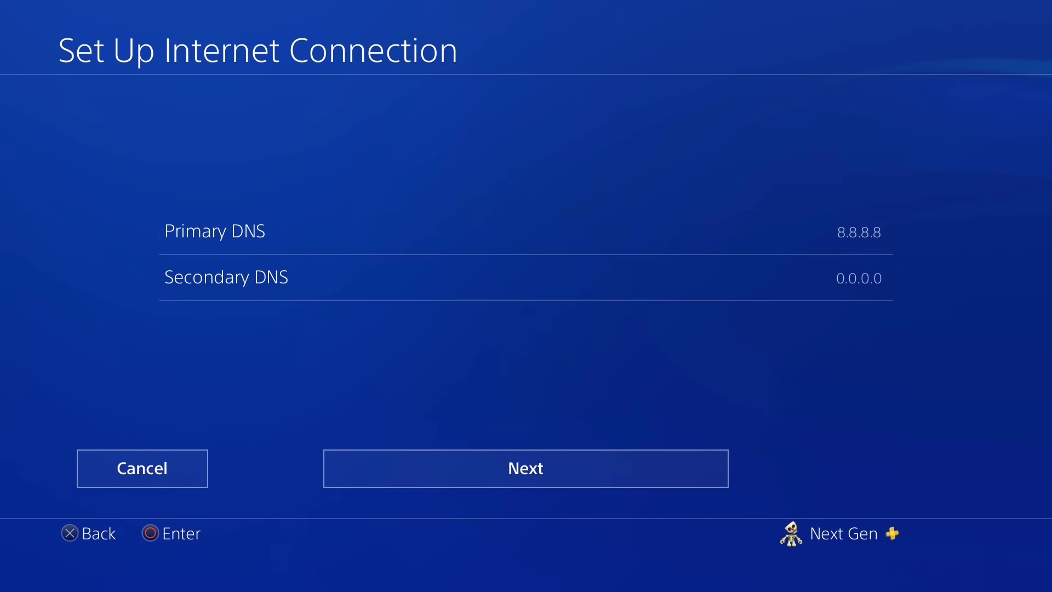
Step: Enter 8.8.4.4 as the Secondary DNS, keep MTU automatic and use no proxy
key("Return")
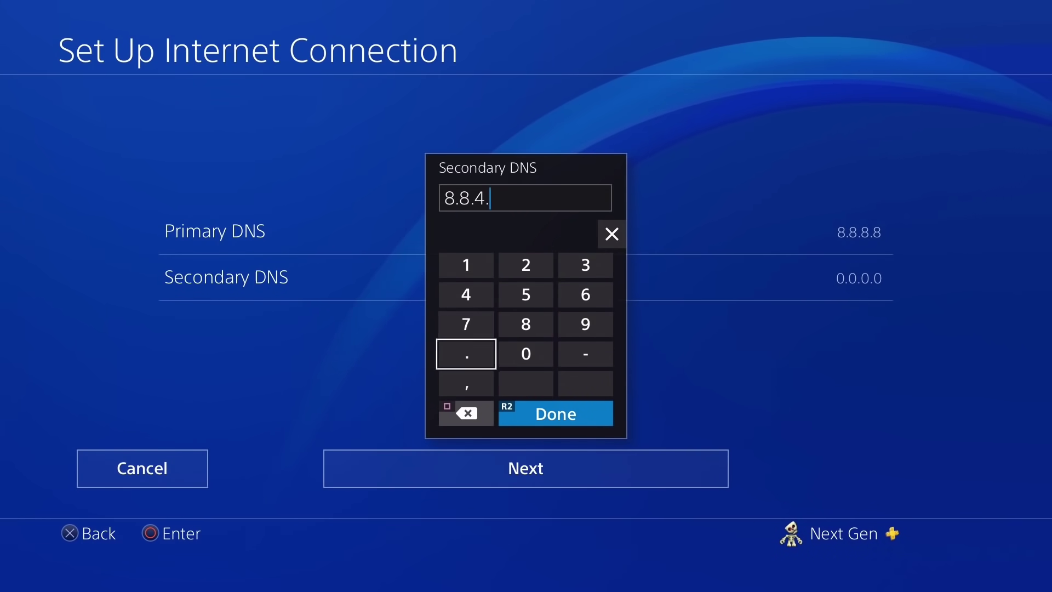
type("8.8.4.4")
key("Return")
key("Down")
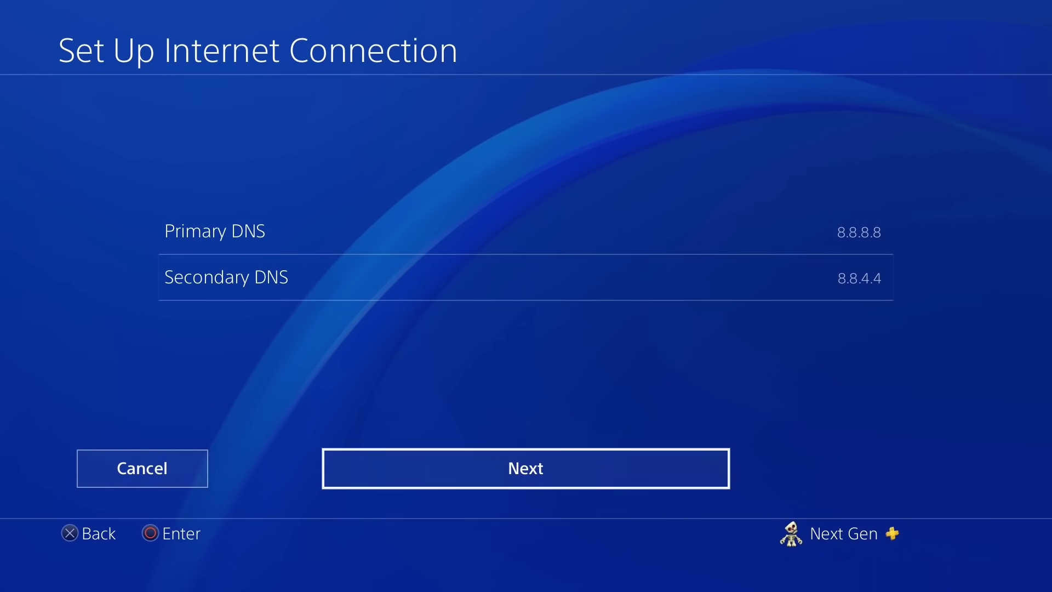
key("Return")
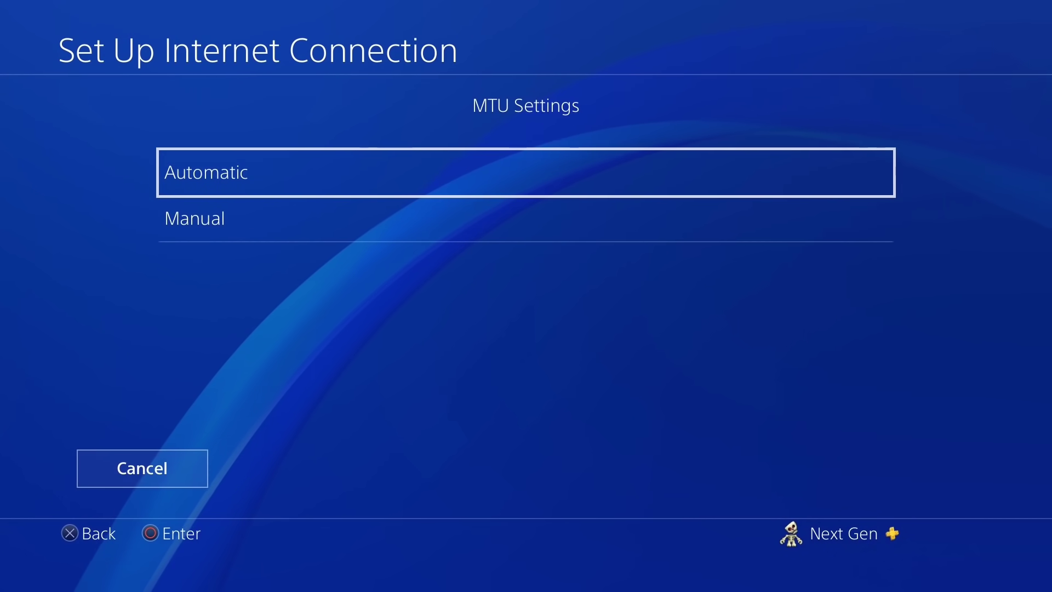
key("Return")
key("Return")
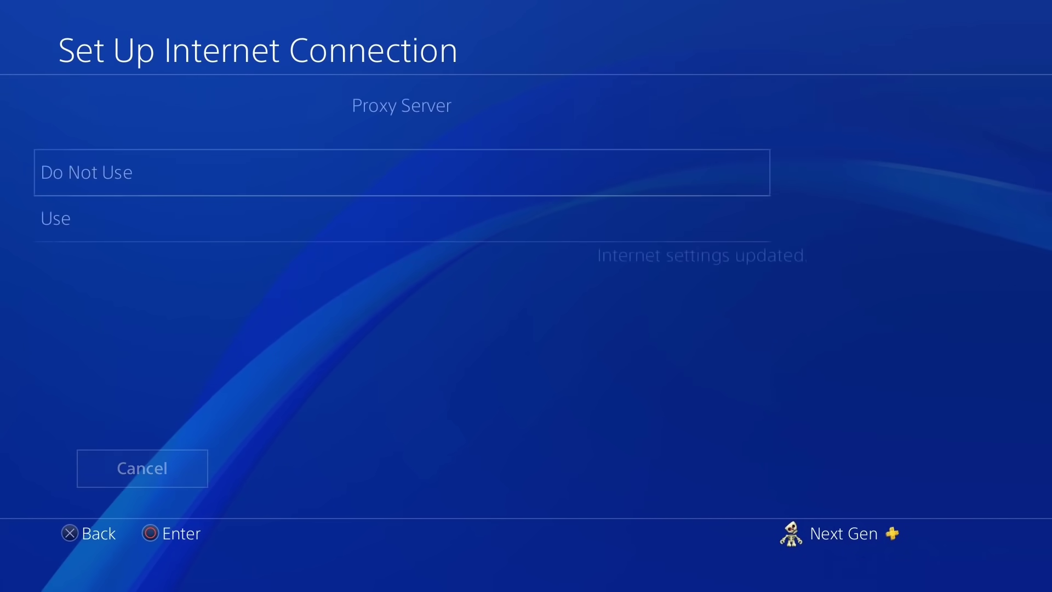
key("Return")
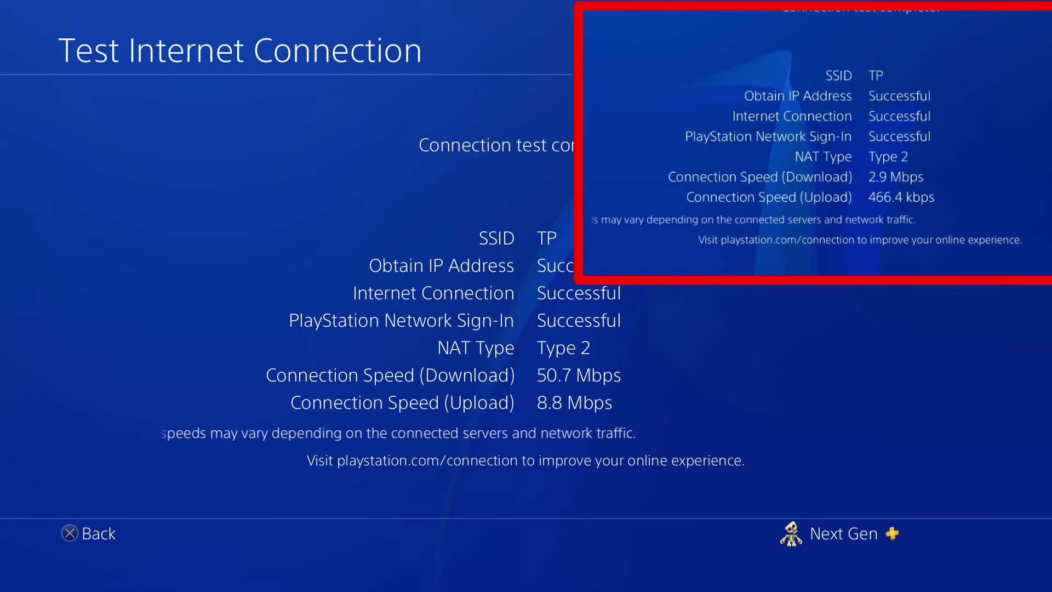
Step: Close the connection test results and back out of Settings to the home screen
key("Escape")
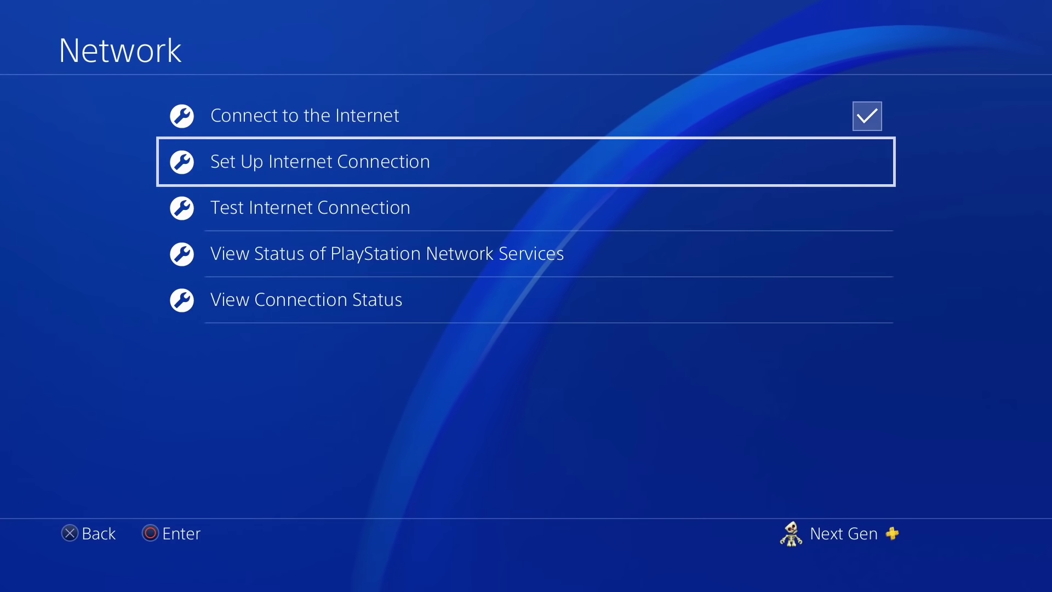
key("Escape")
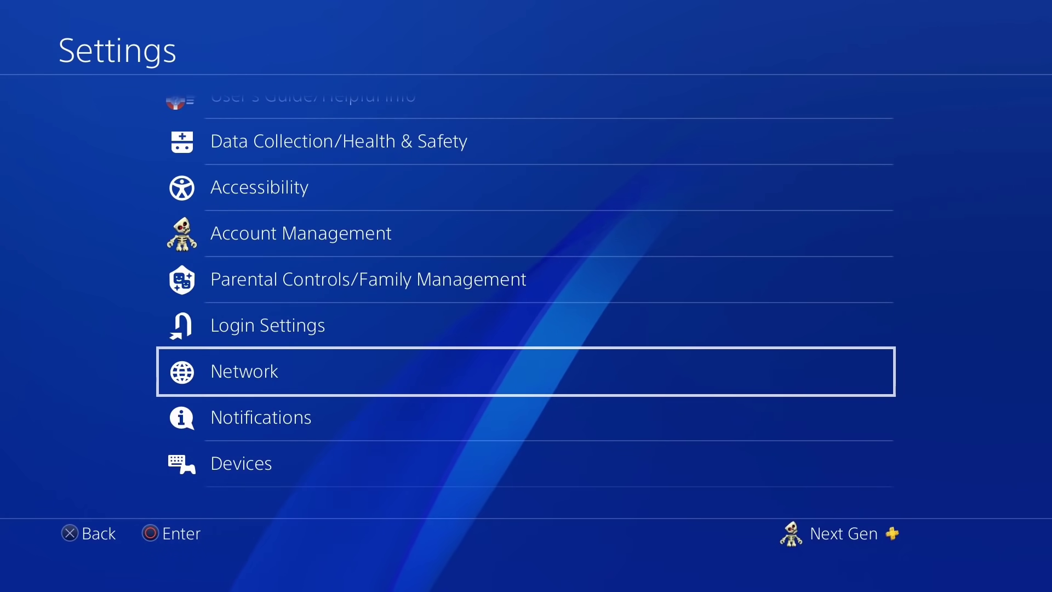
key("Escape")
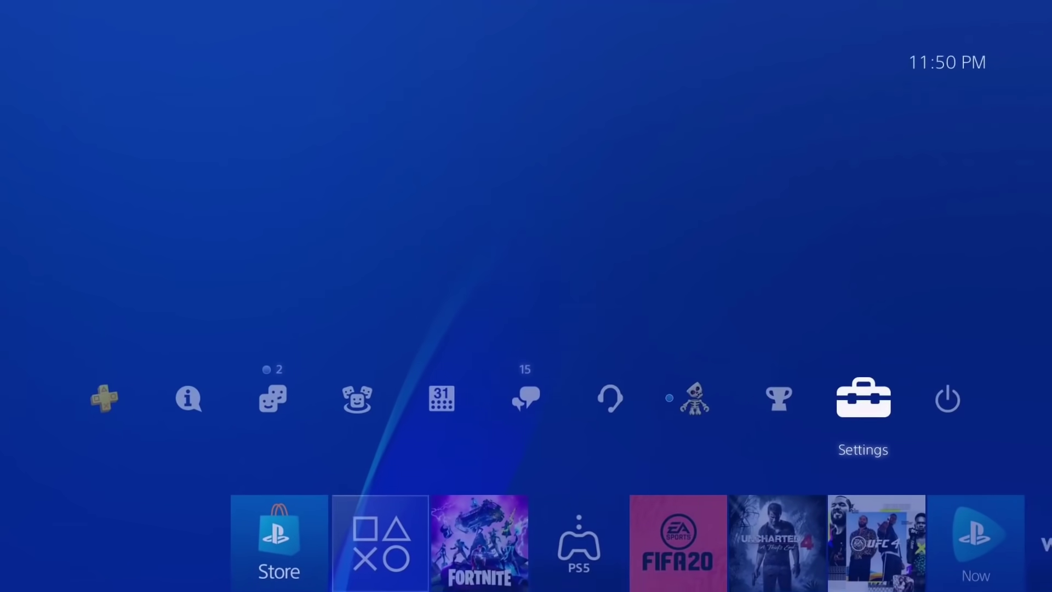
key("Escape")
key("Right")
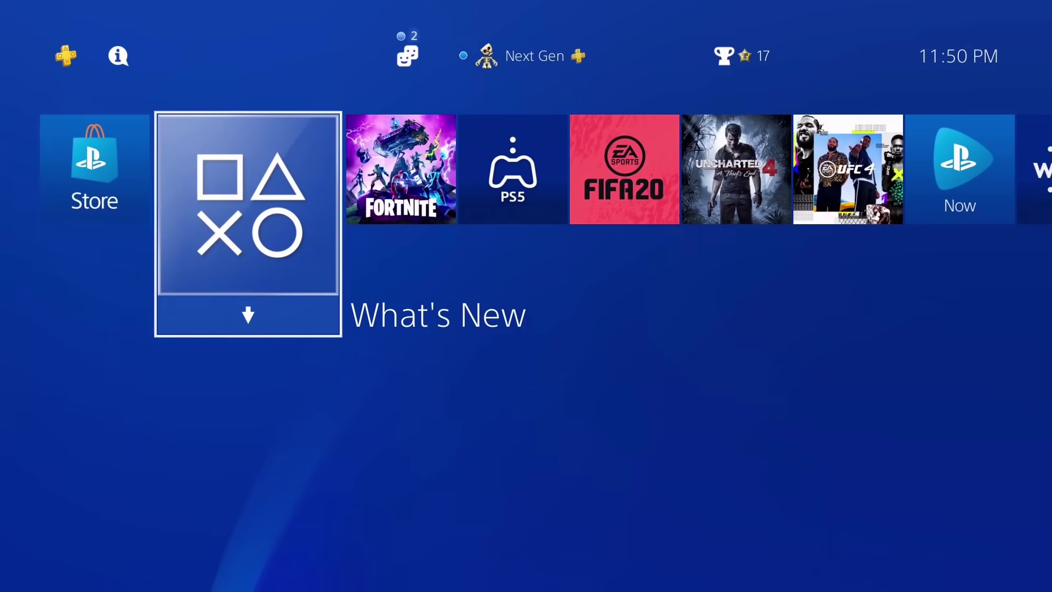
key("Left")
Step: Open Notifications from the system functions area
key("Up")
key("Left")
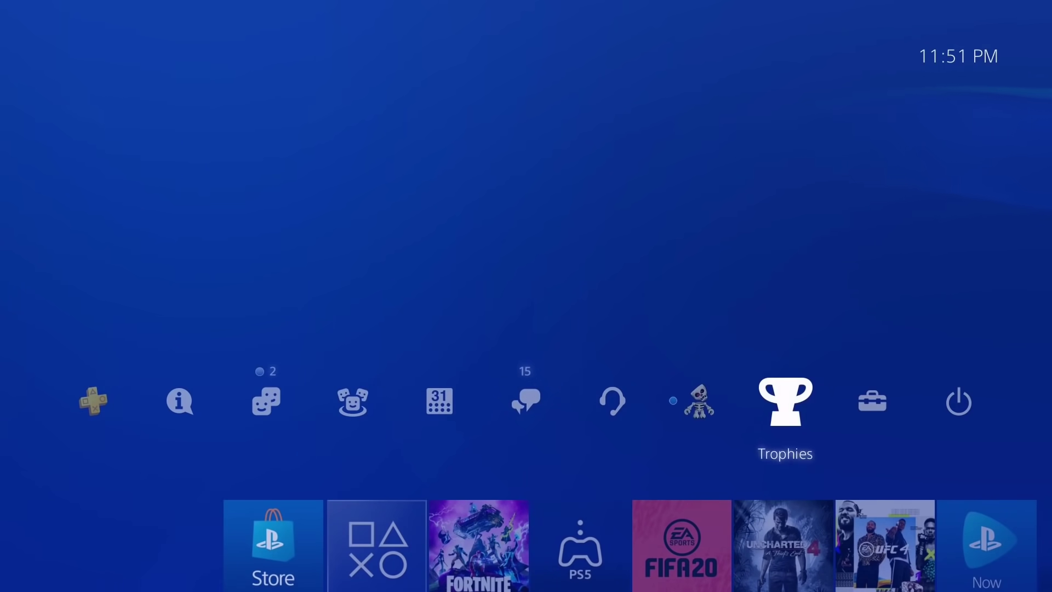
key("Left")
key("Left")
key("Left")
key("Left")
key("Left")
key("Left")
key("Left")
key("Down")
key("Up")
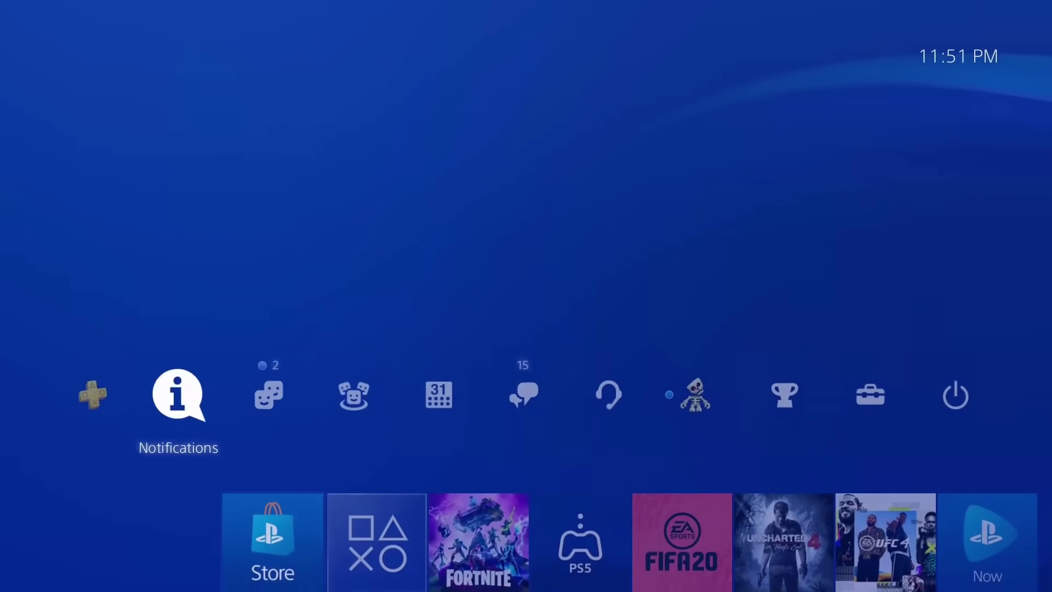
key("Left")
key("Right")
key("Return")
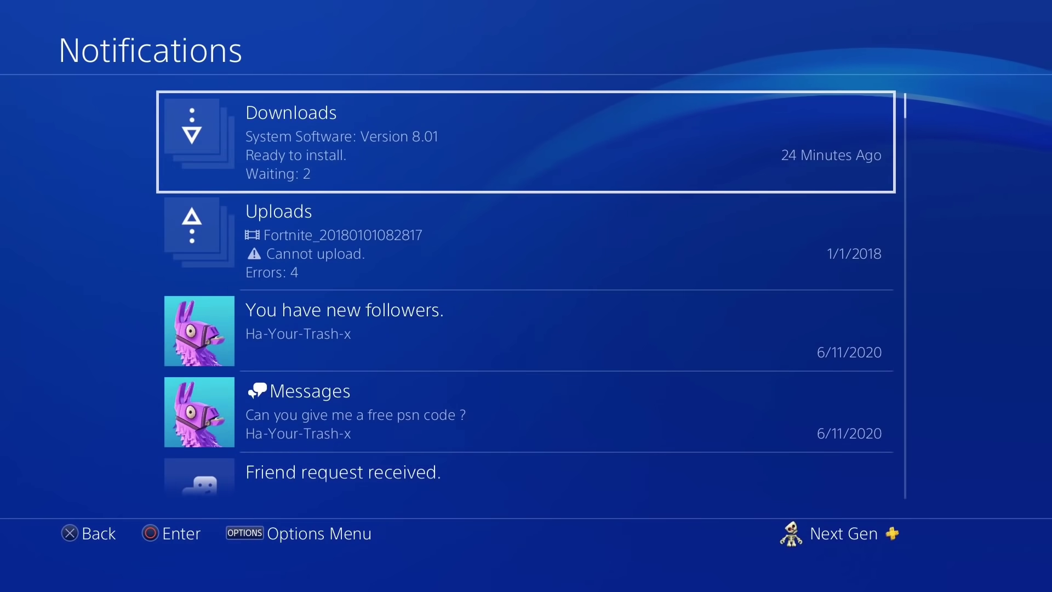
Step: Glance at the failed uploads list, then open Downloads showing the paused Fortnite 2.95 update
key("Down")
key("Up")
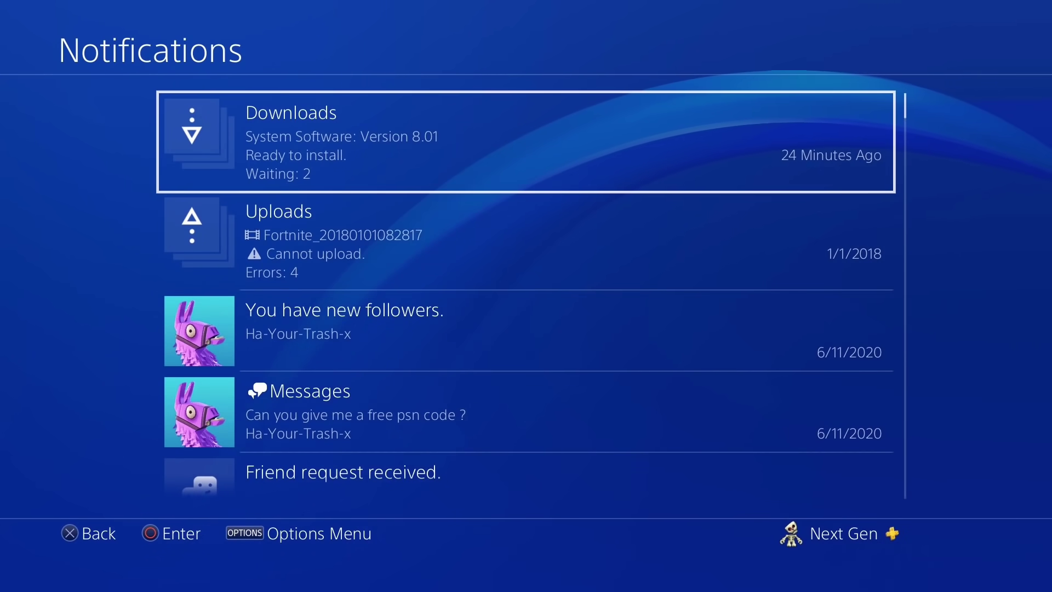
key("Down")
key("Return")
key("Escape")
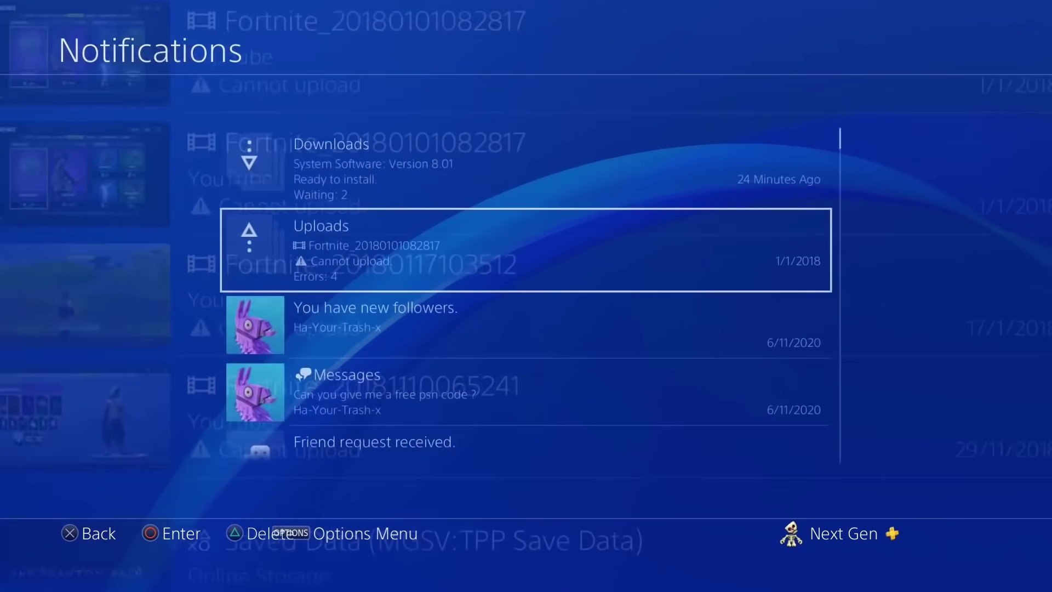
key("Up")
key("Return")
Step: Resume the paused Fortnite 2.95 update so it returns to Preparing to download (15%)
key("Down")
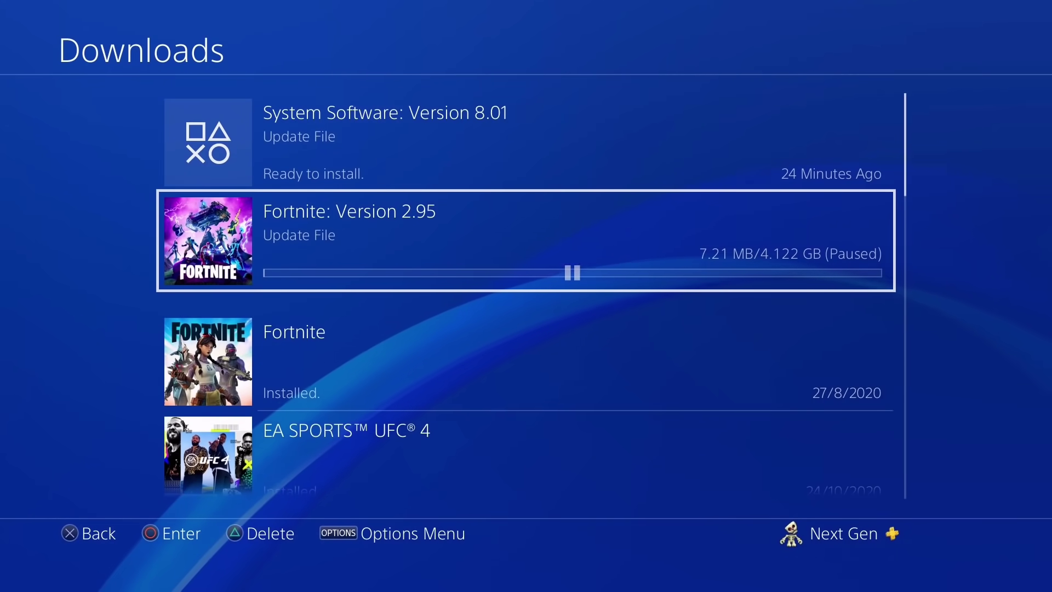
key("Return")
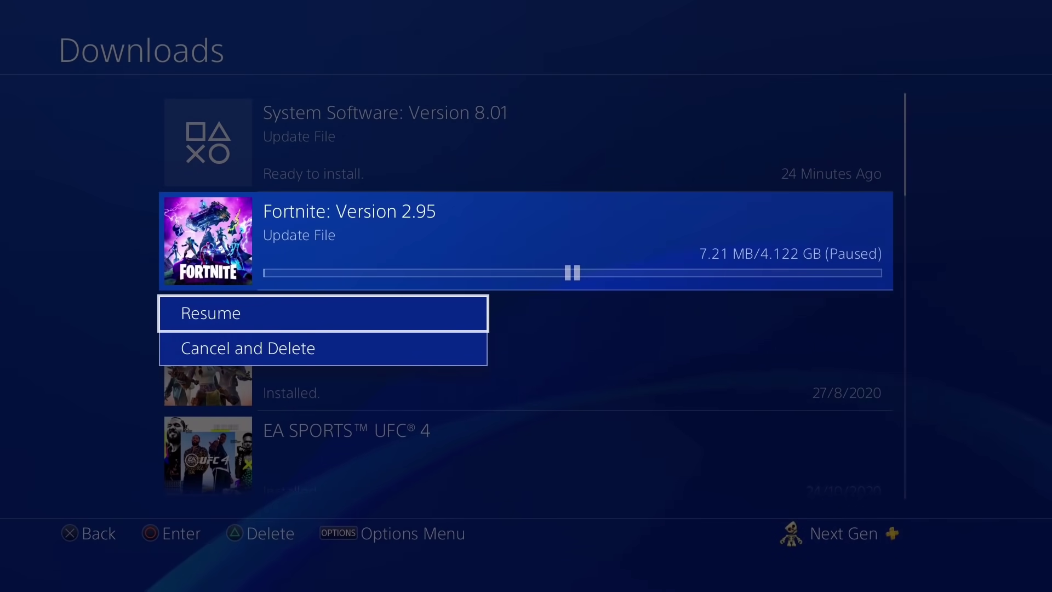
key("Return")
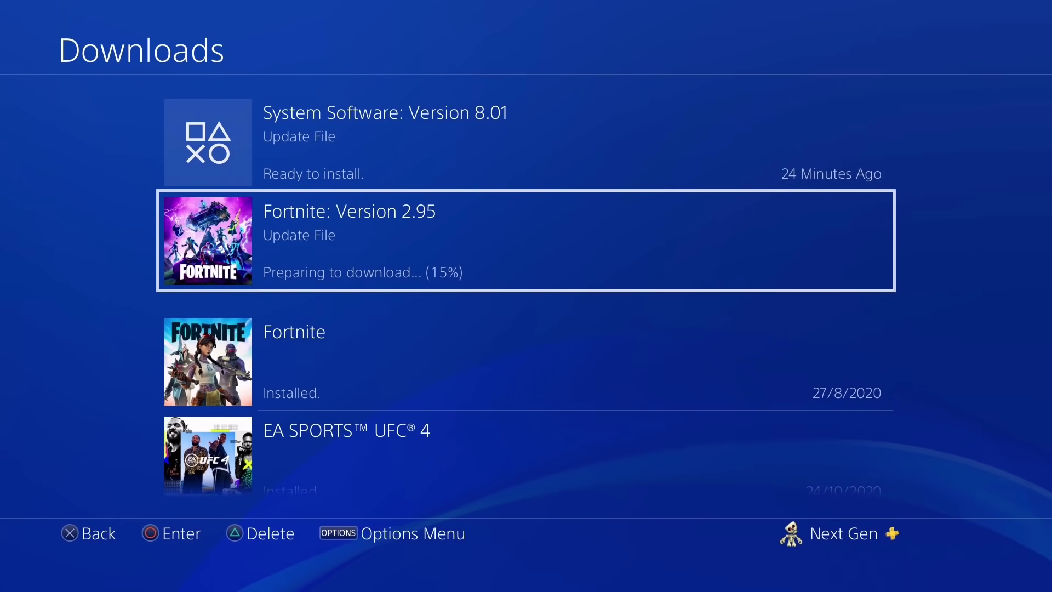